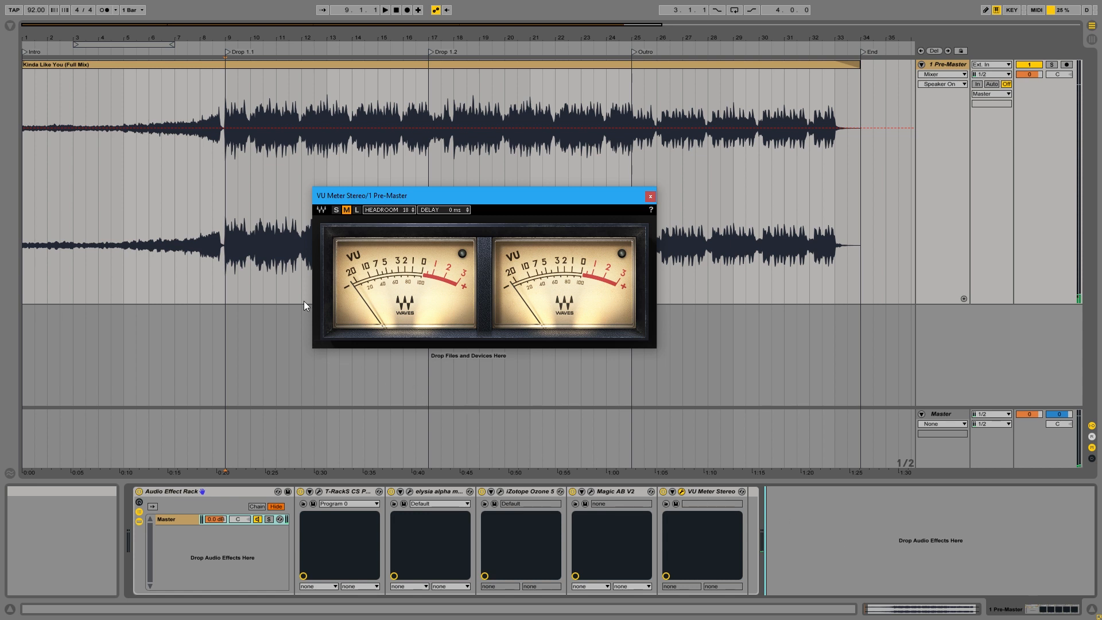
Try the VU meter's small and large window sizes, return it to medium, and try its headroom and delay settings.
left_click(336, 210)
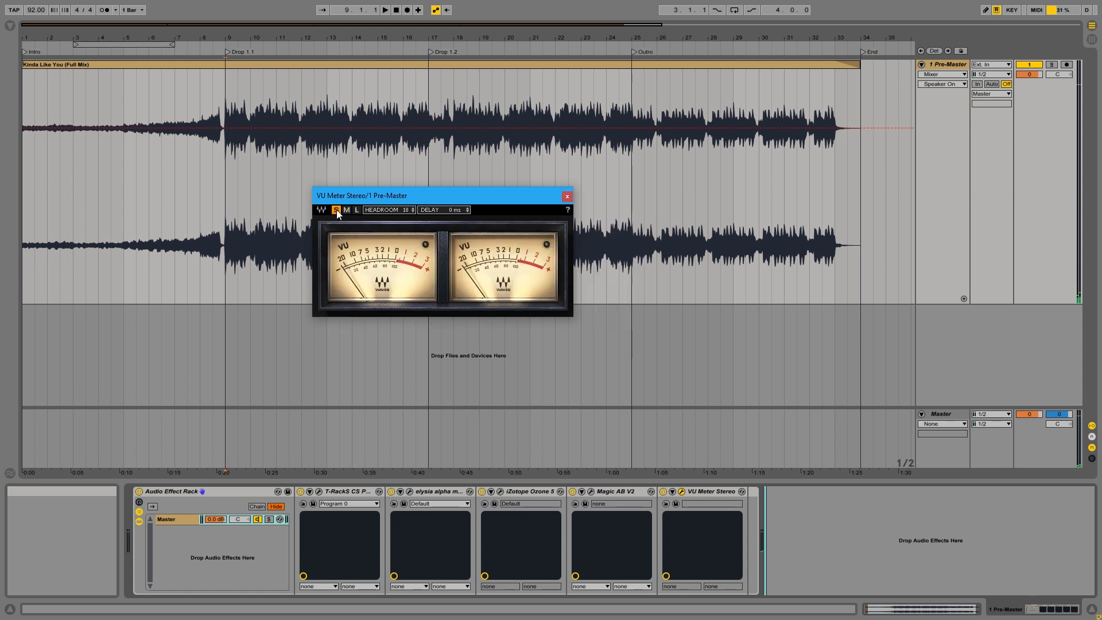
left_click(346, 212)
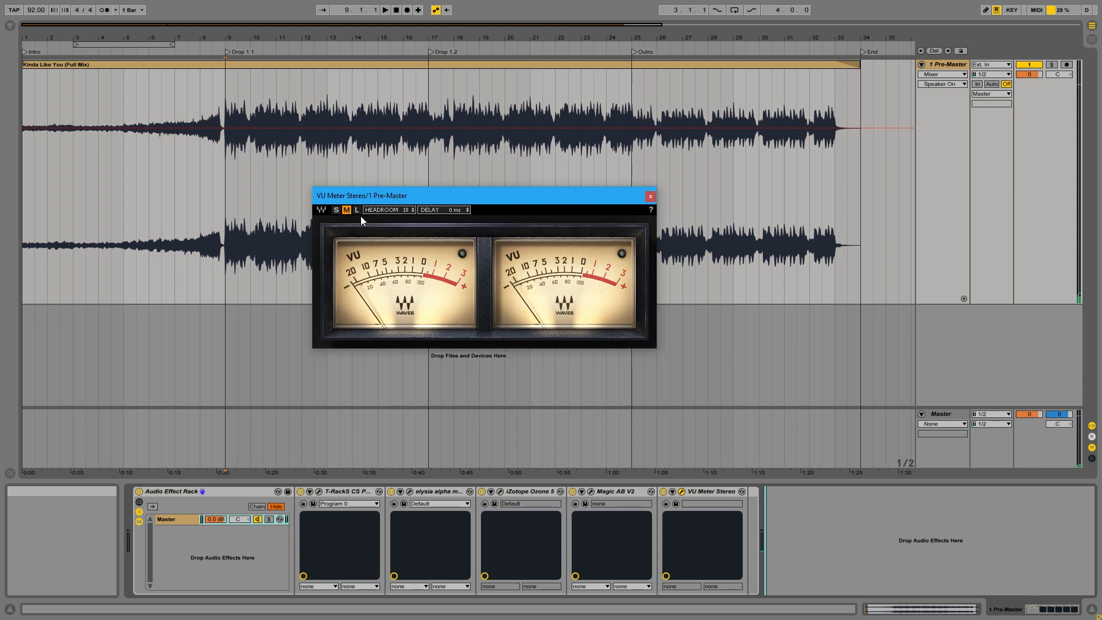
left_click(357, 210)
left_click(347, 211)
left_click_drag(406, 210, 405, 219)
mouse_move(467, 210)
left_mouse_down()
mouse_move(468, 192)
mouse_move(467, 212)
left_mouse_up()
Inspect the T-RackS EQ and the elysia alpha master compressor one after the other, closing each plug-in window.
left_click(319, 493)
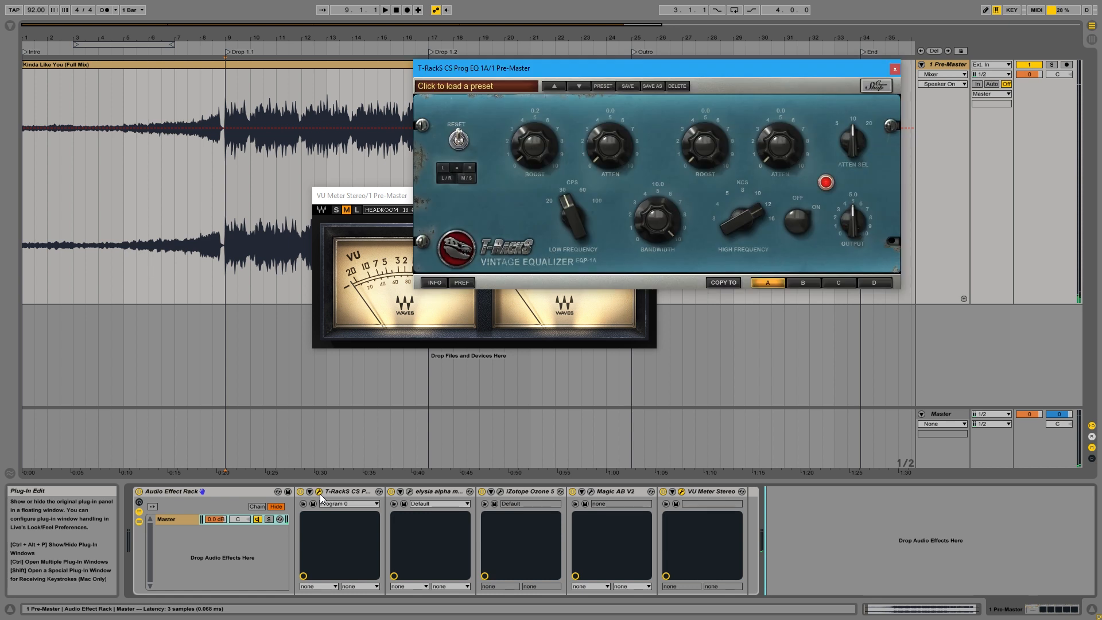
left_click(319, 494)
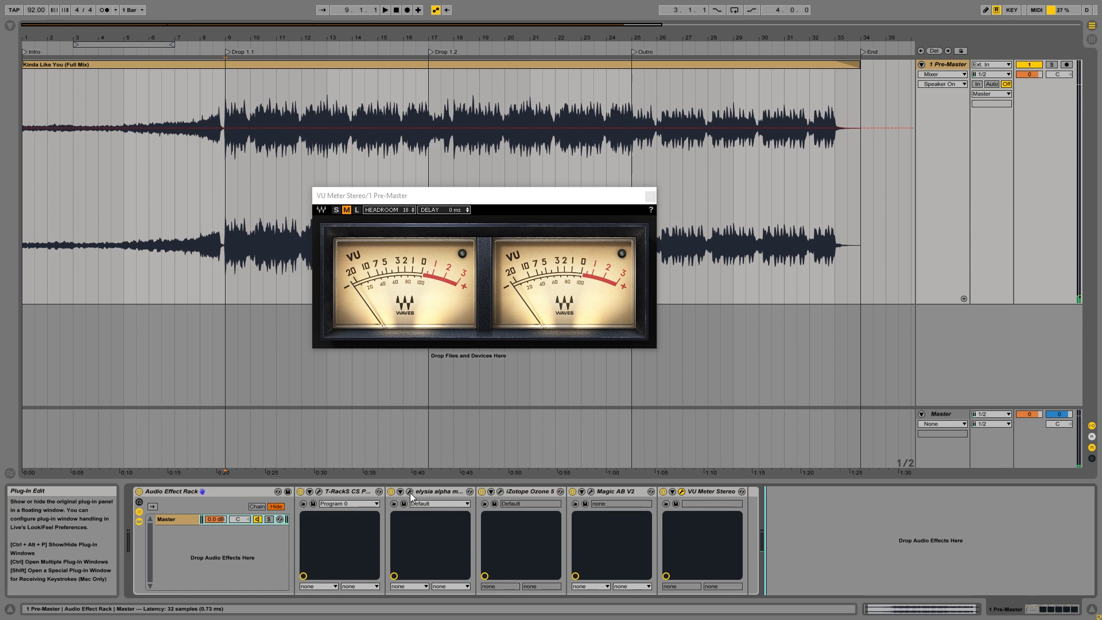
left_click(410, 492)
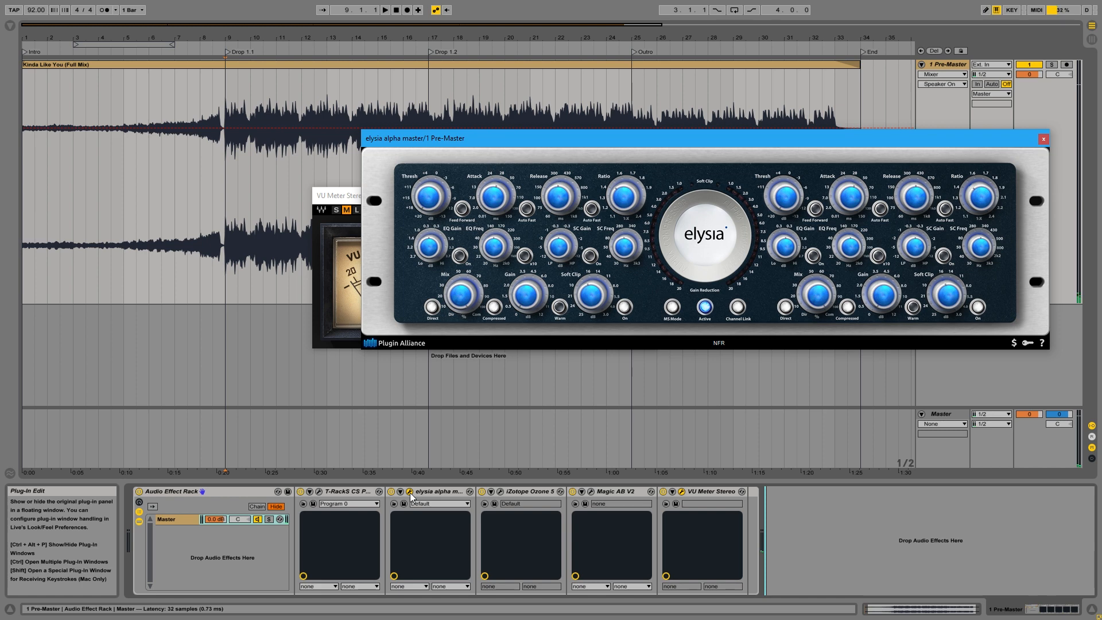
left_click(410, 493)
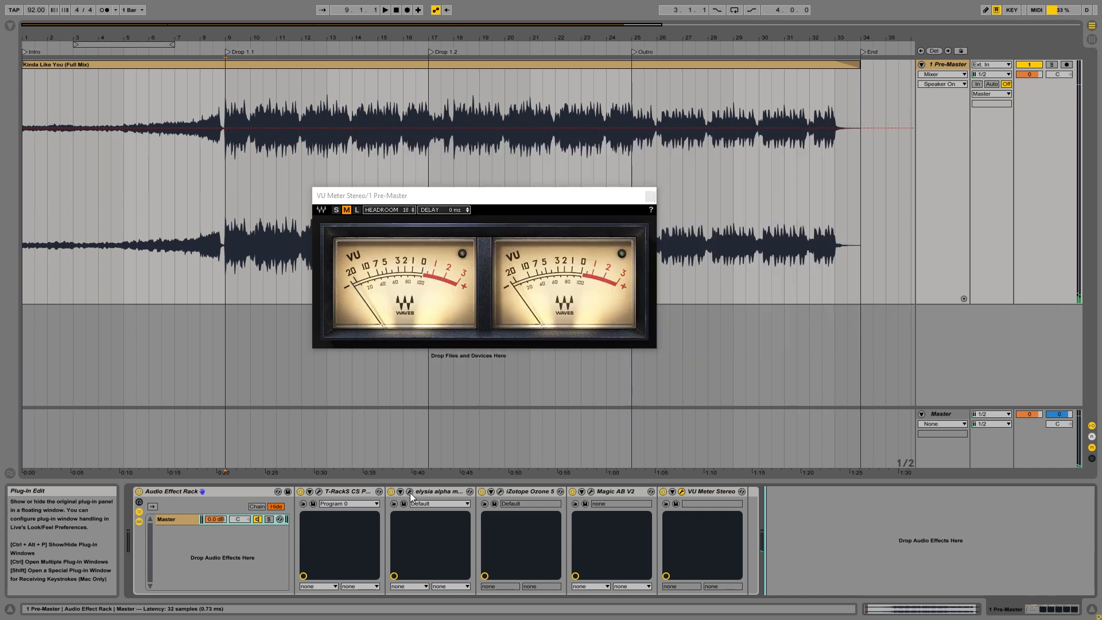
Bring up iZotope Ozone 5 and review its Equalizer, Dynamics, Stereo Imaging and Maximizer modules.
left_click(501, 491)
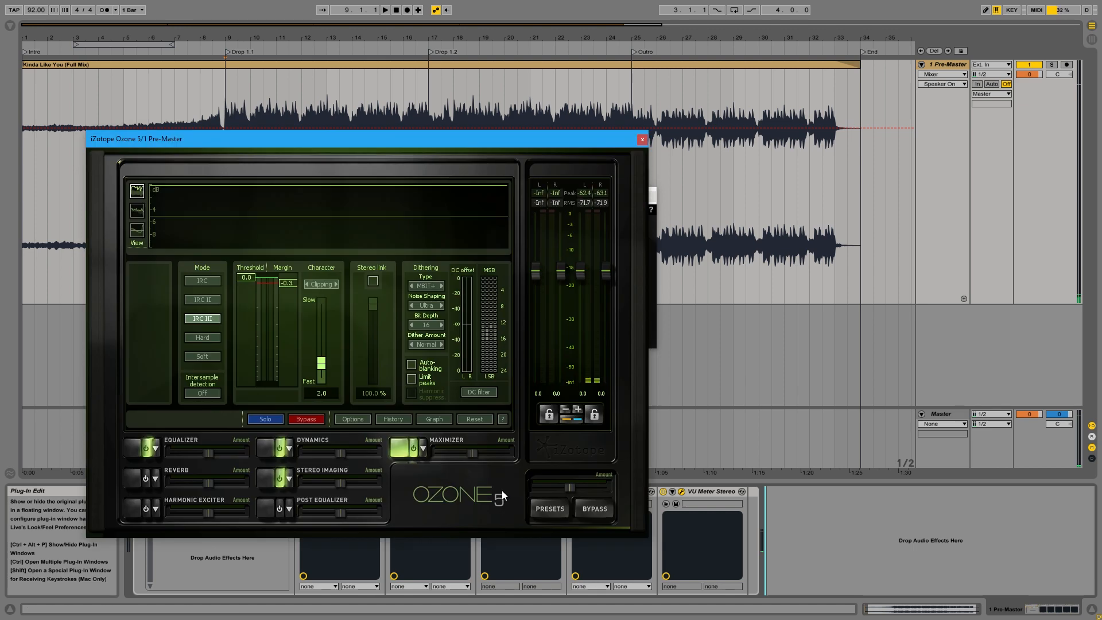
left_click(129, 450)
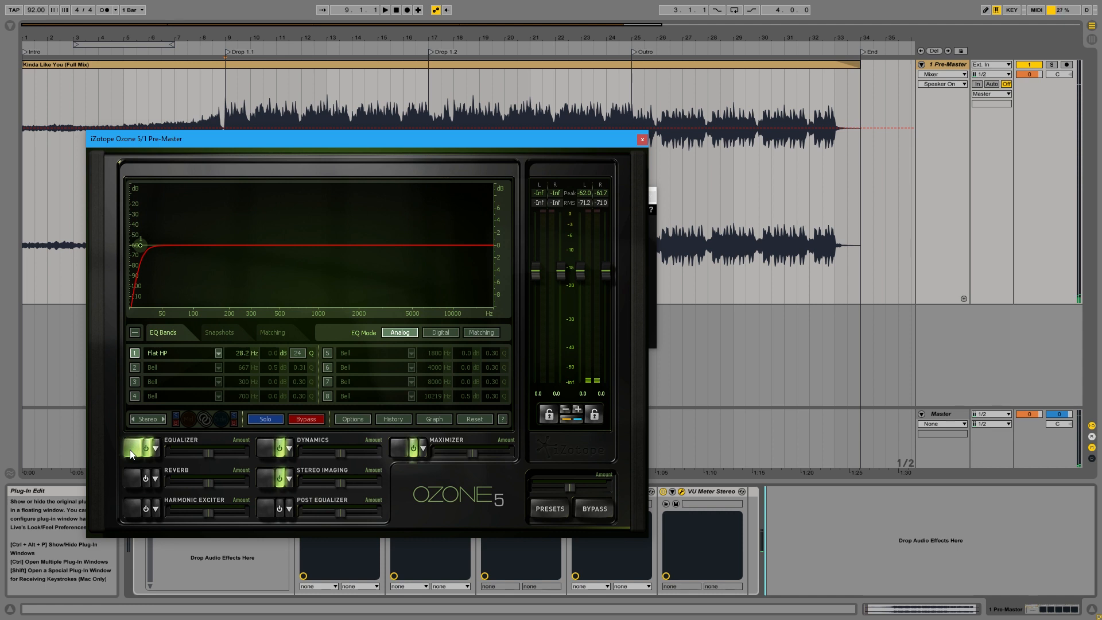
left_click(264, 450)
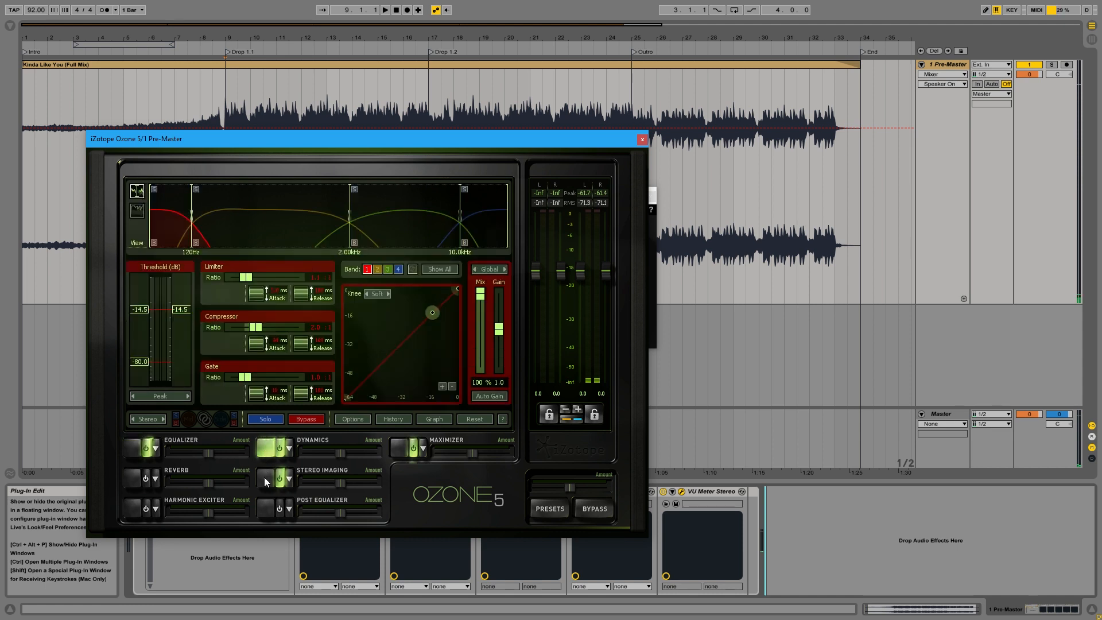
left_click(264, 478)
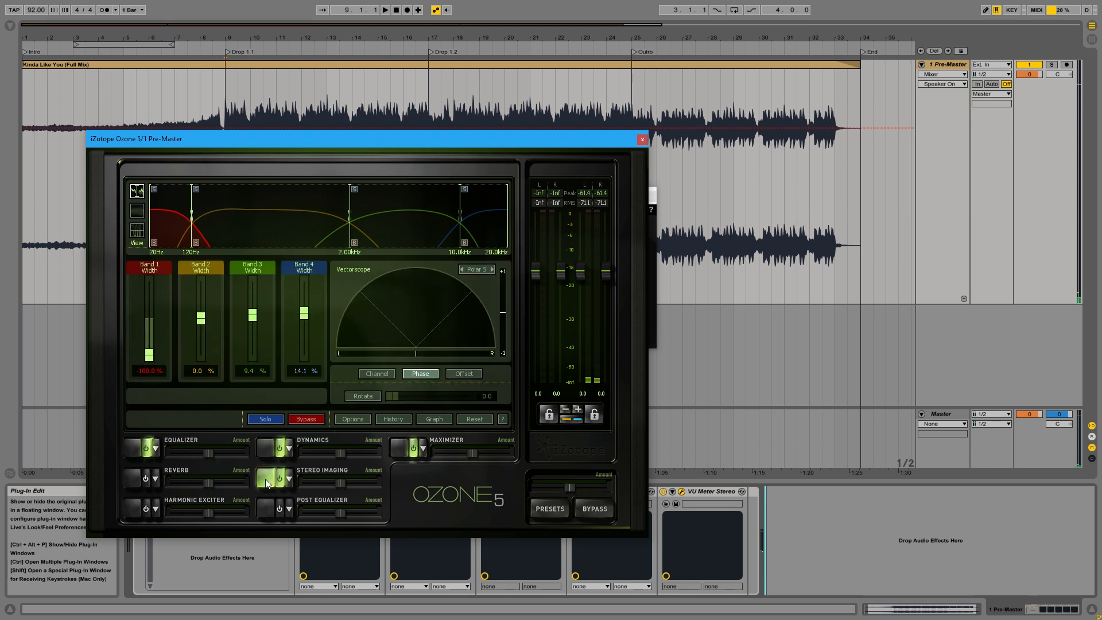
left_click(399, 452)
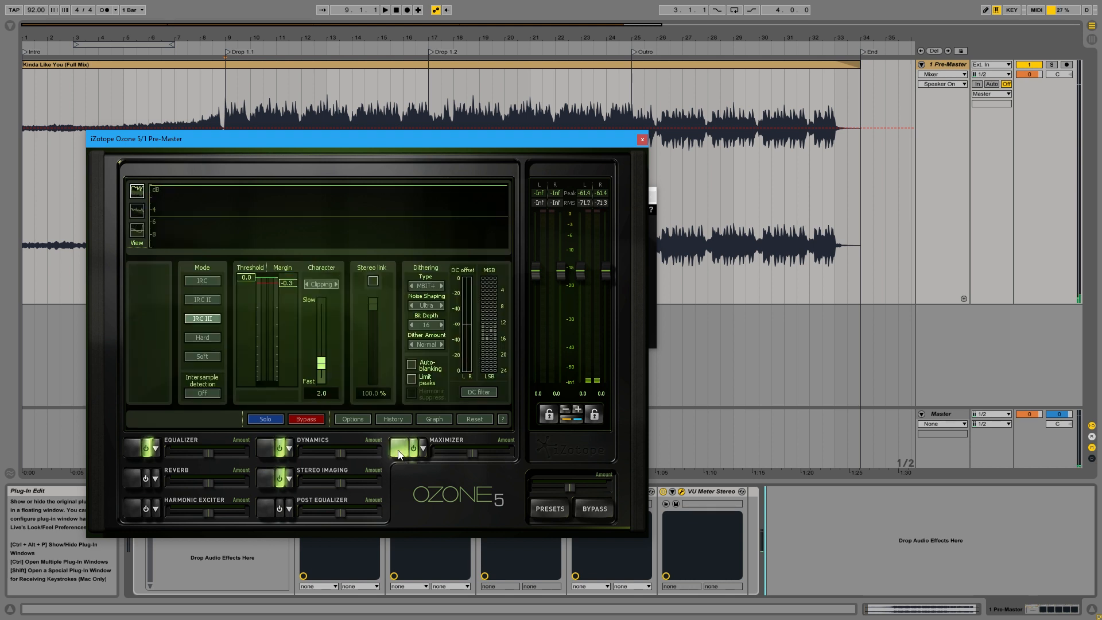
Arrange the Ozone 5 and VU meter windows side by side and set the VU meter's headroom to 10.
left_click_drag(360, 143, 295, 112)
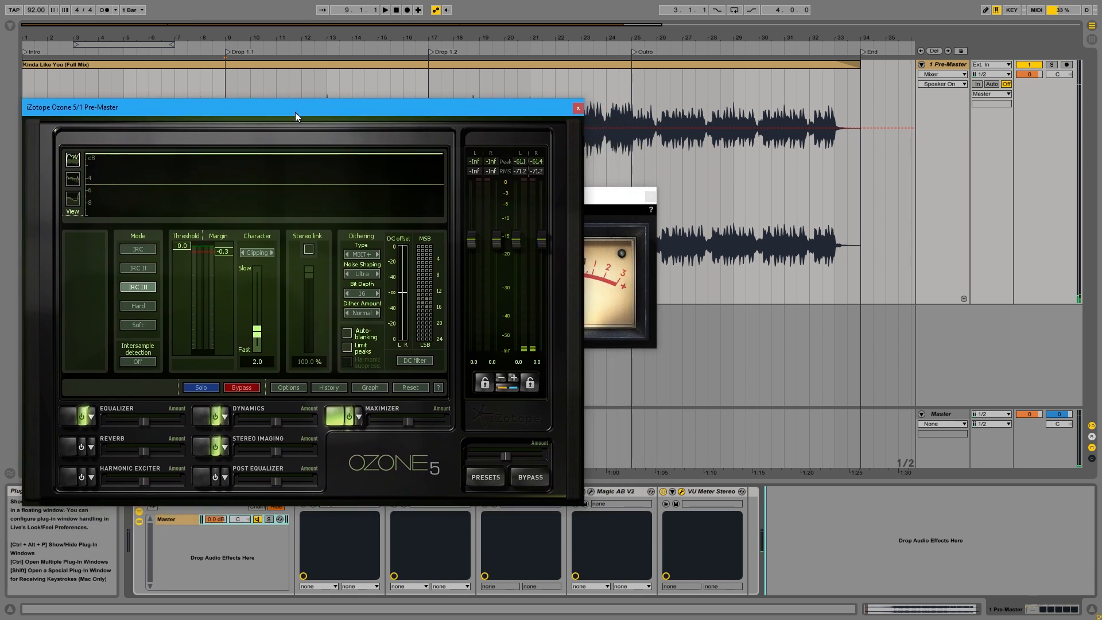
left_click(598, 206)
left_click_drag(549, 197, 805, 190)
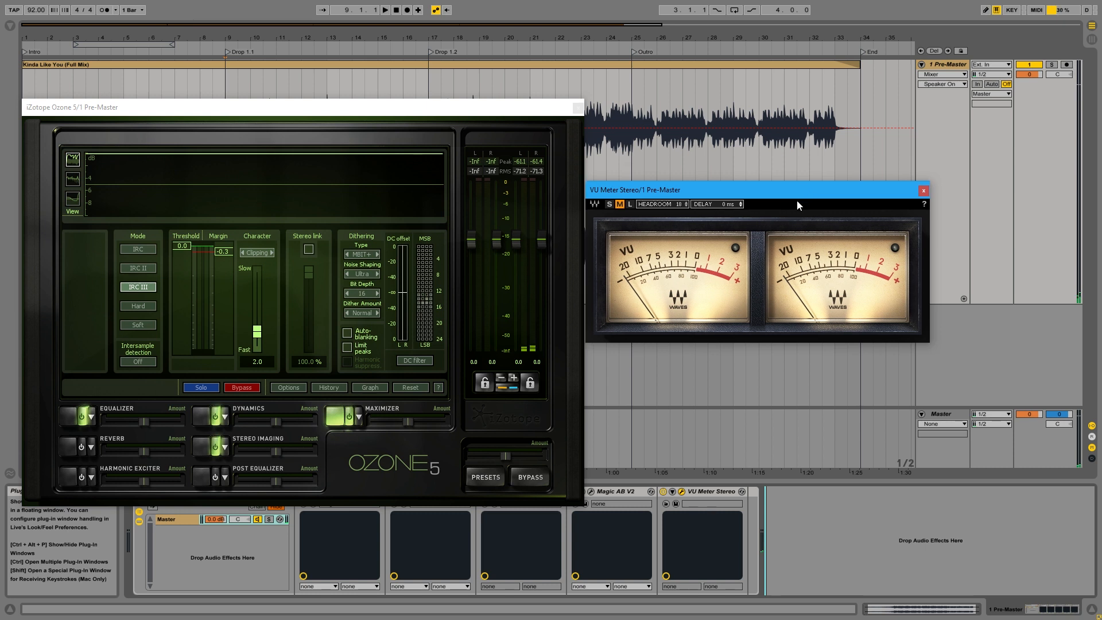
left_click_drag(686, 205, 686, 222)
Lower the Ozone Maximizer threshold to -4.0 while the pre-master plays, and stop playback.
key("space")
left_click(187, 247)
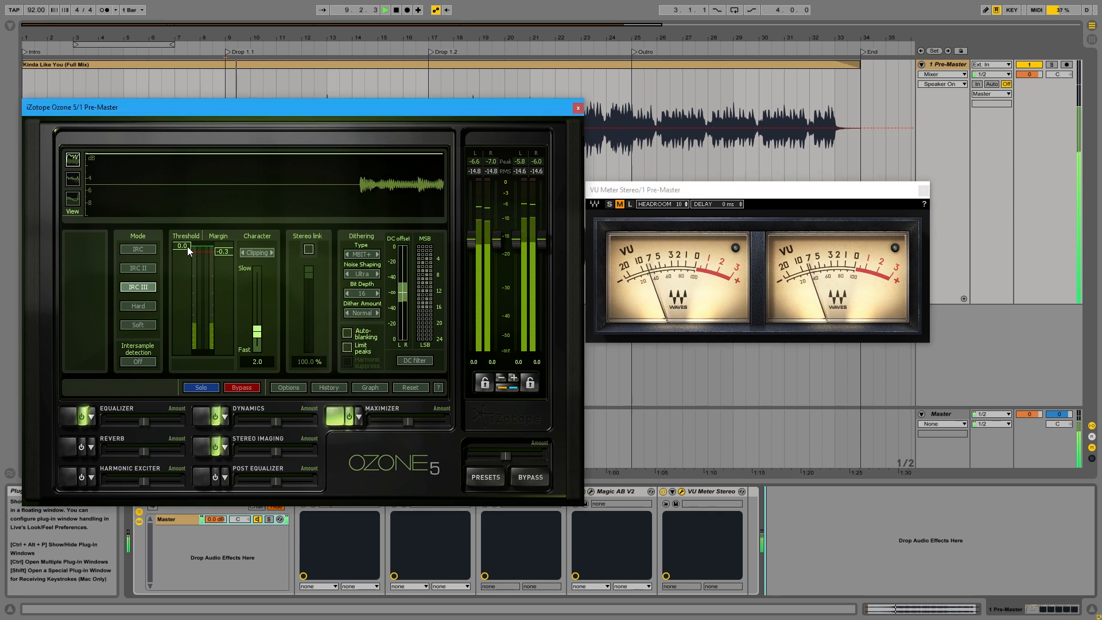
left_click_drag(187, 246, 189, 295)
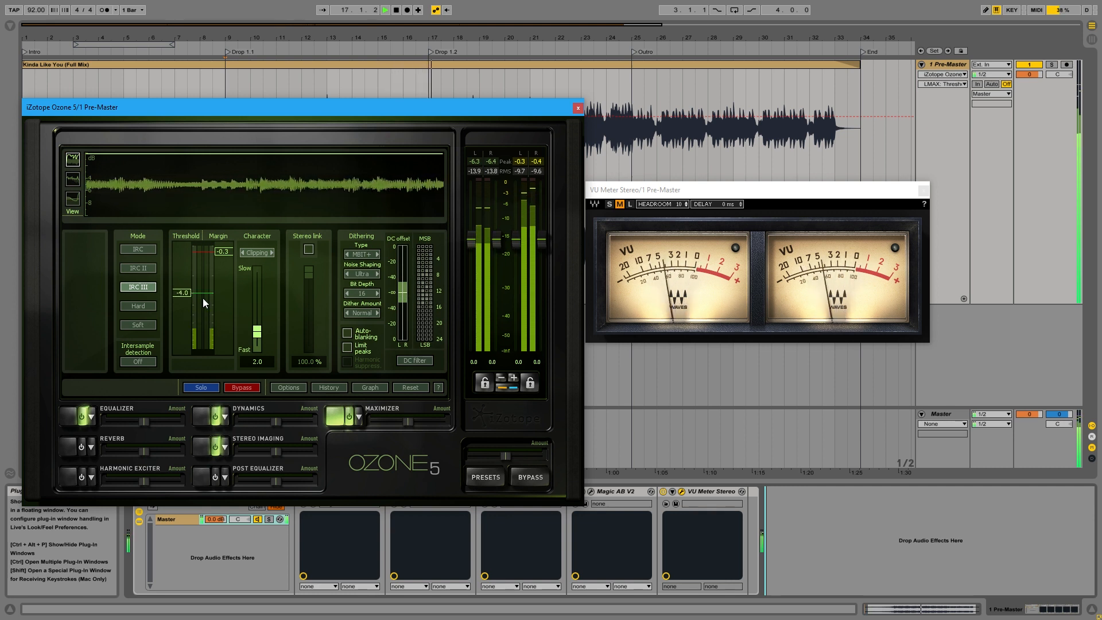
key("space")
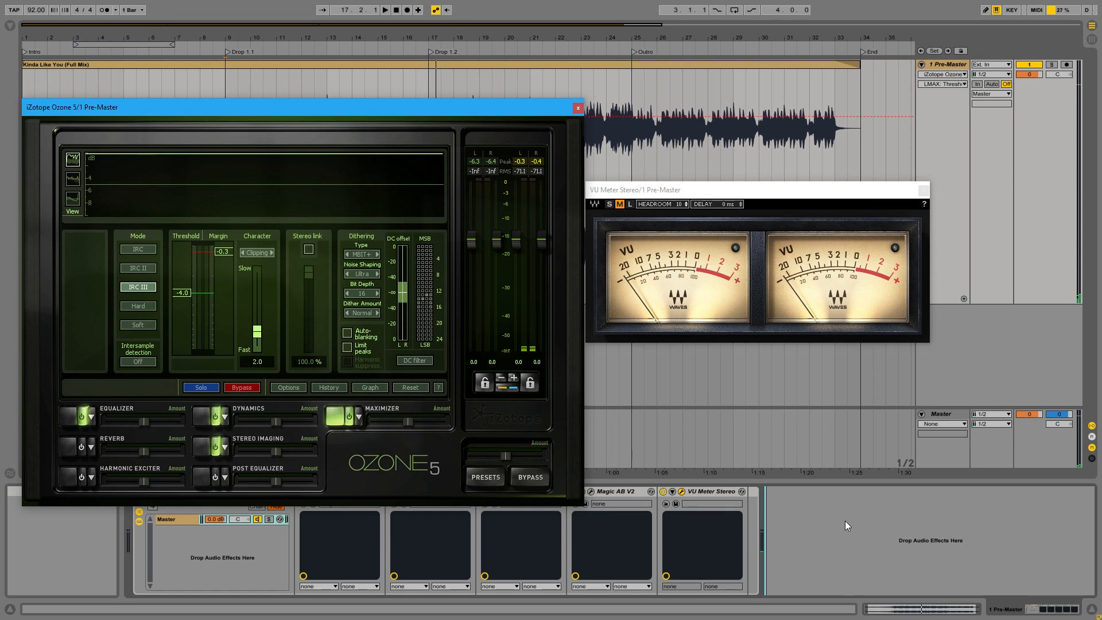
Close Ozone, place Magic AB beside the VU meter, and switch it to the B reference source.
left_click(578, 108)
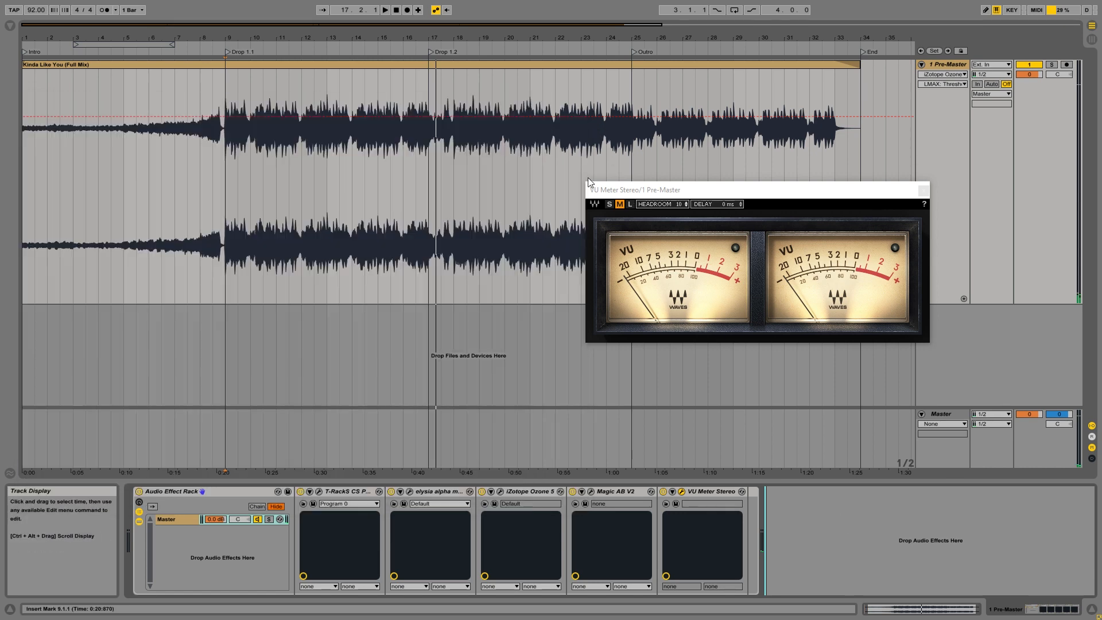
left_click(590, 491)
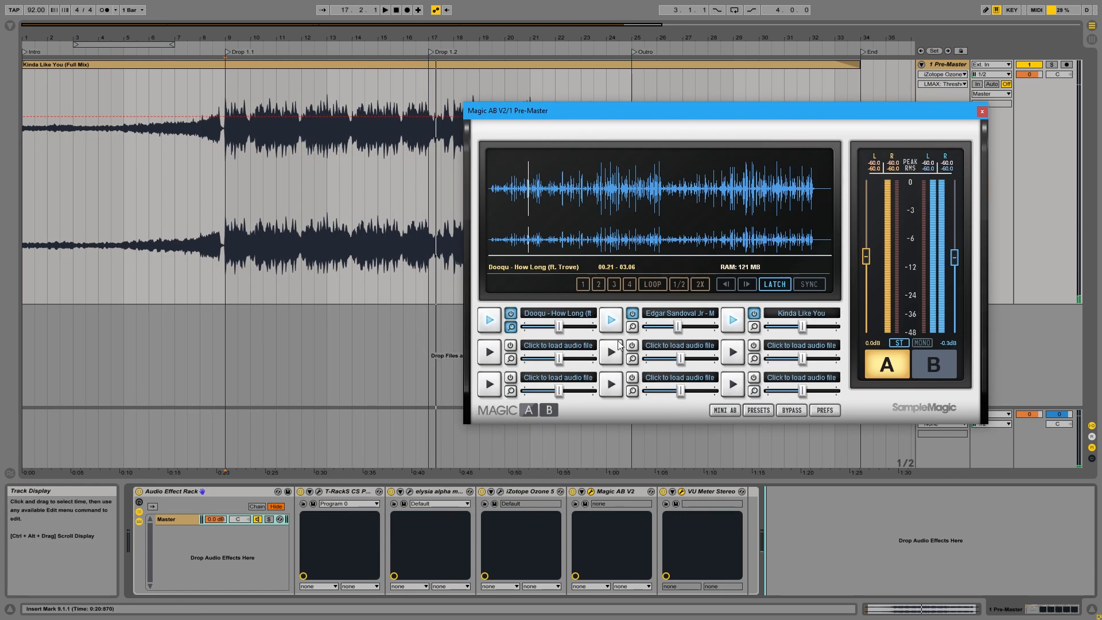
left_click_drag(664, 109, 252, 116)
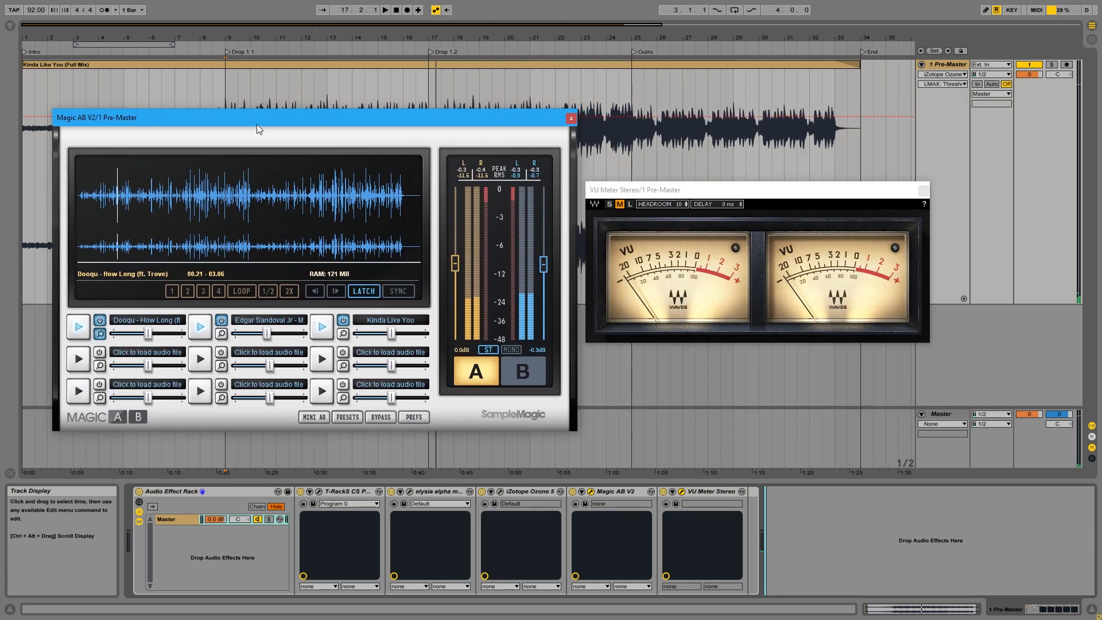
left_click(524, 373)
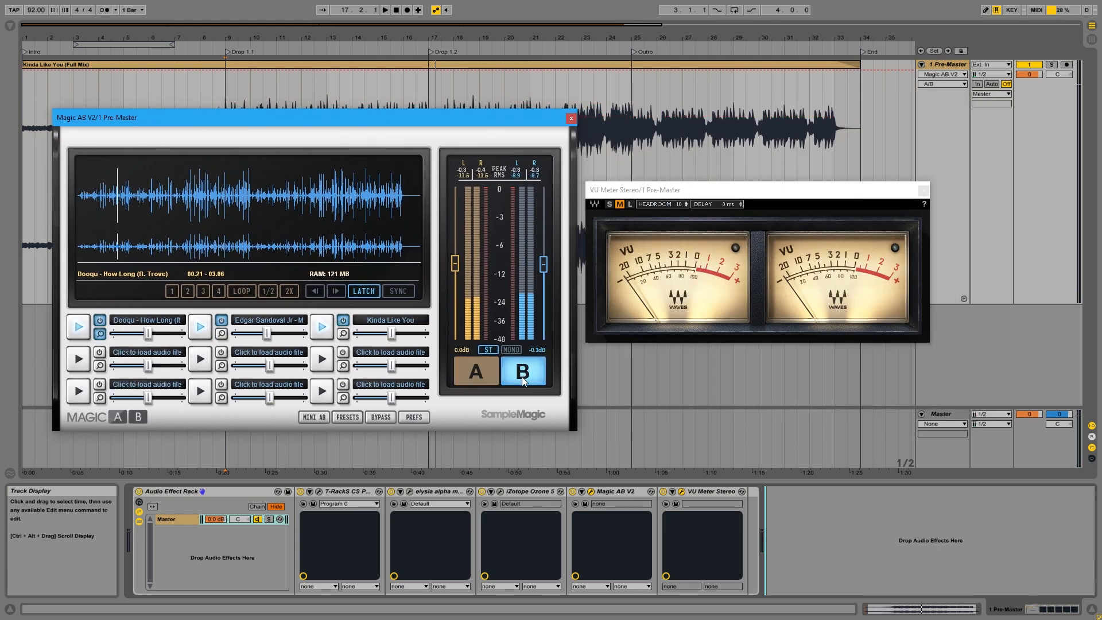
Play the "How Long" reference from about 1:00, set the VU meter's headroom to 4, and stop playback.
left_click(186, 197)
key("space")
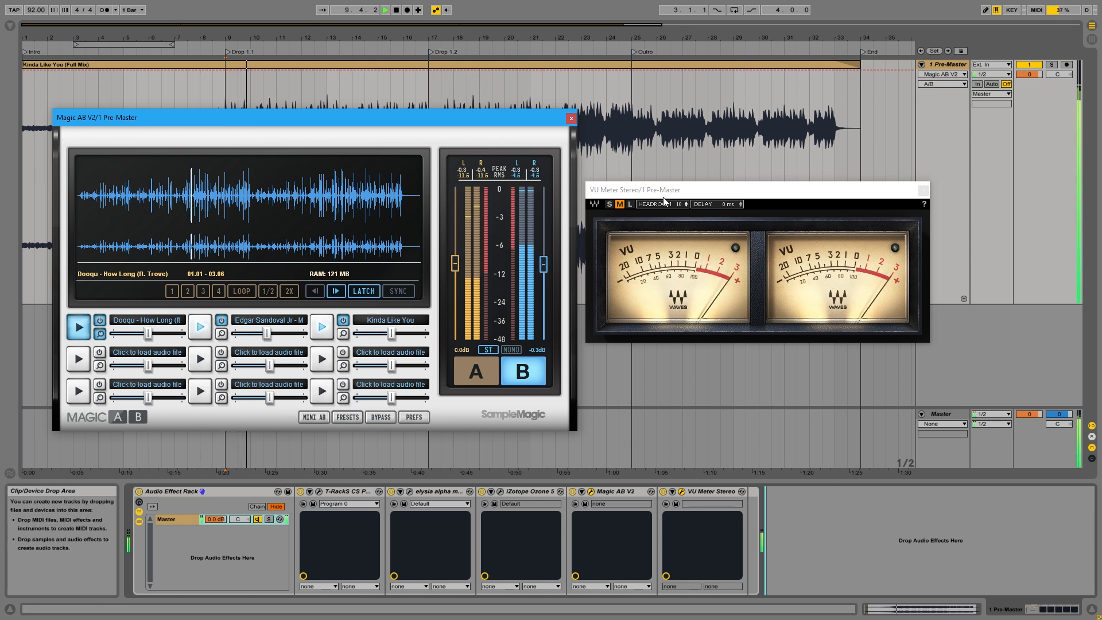
left_click_drag(682, 207, 682, 241)
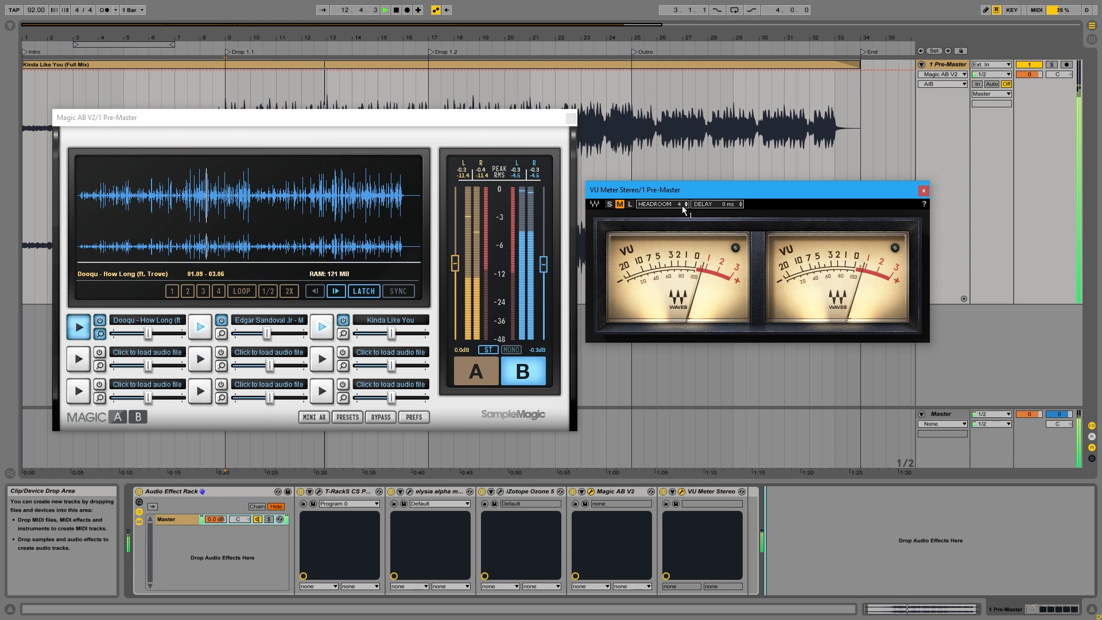
key("space")
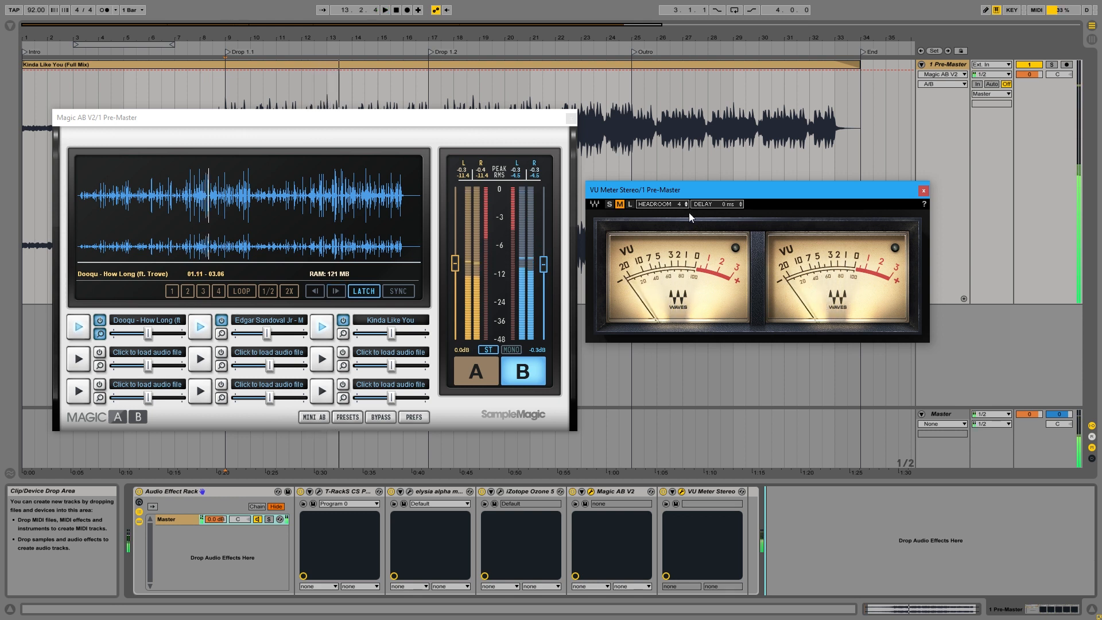
Switch Magic AB back to source A, close it, and reopen Ozone 5 beside the VU meter.
left_click(476, 371)
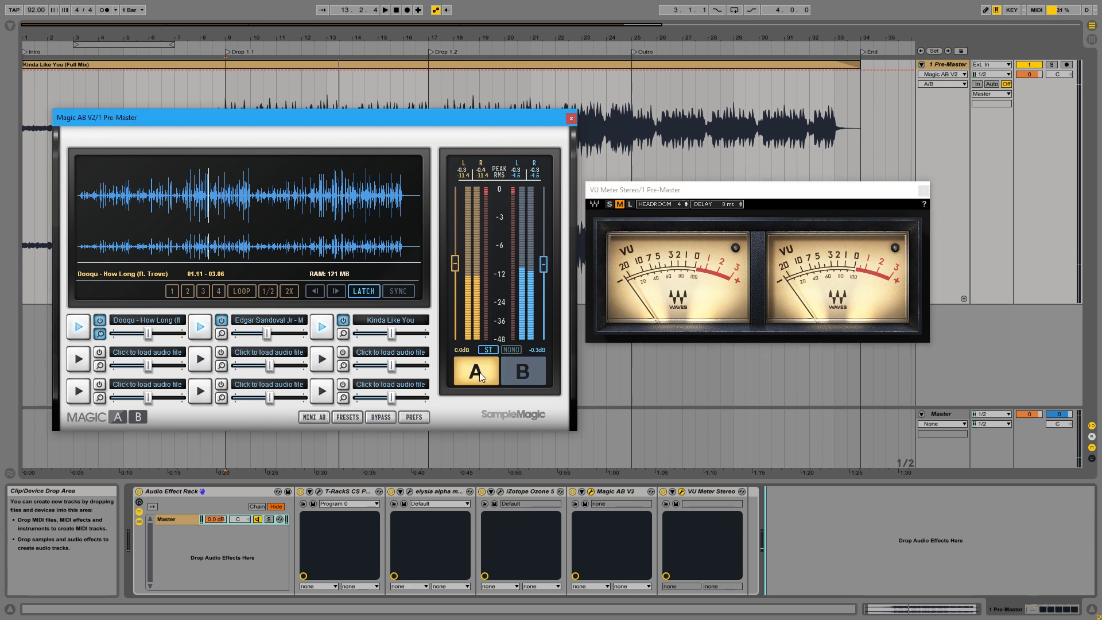
left_click(571, 119)
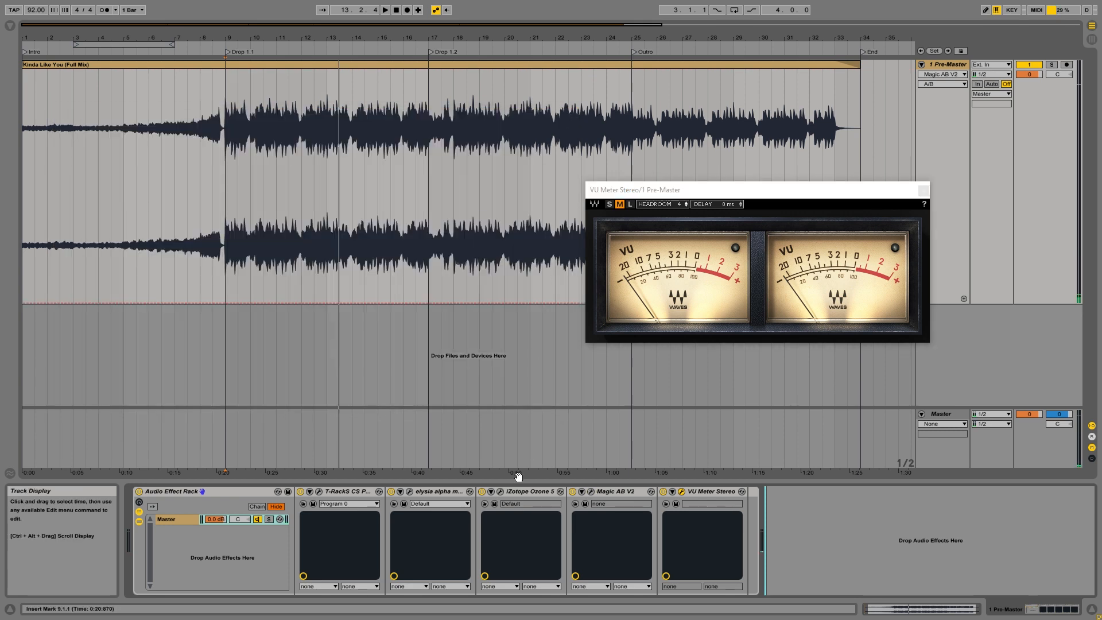
left_click(502, 492)
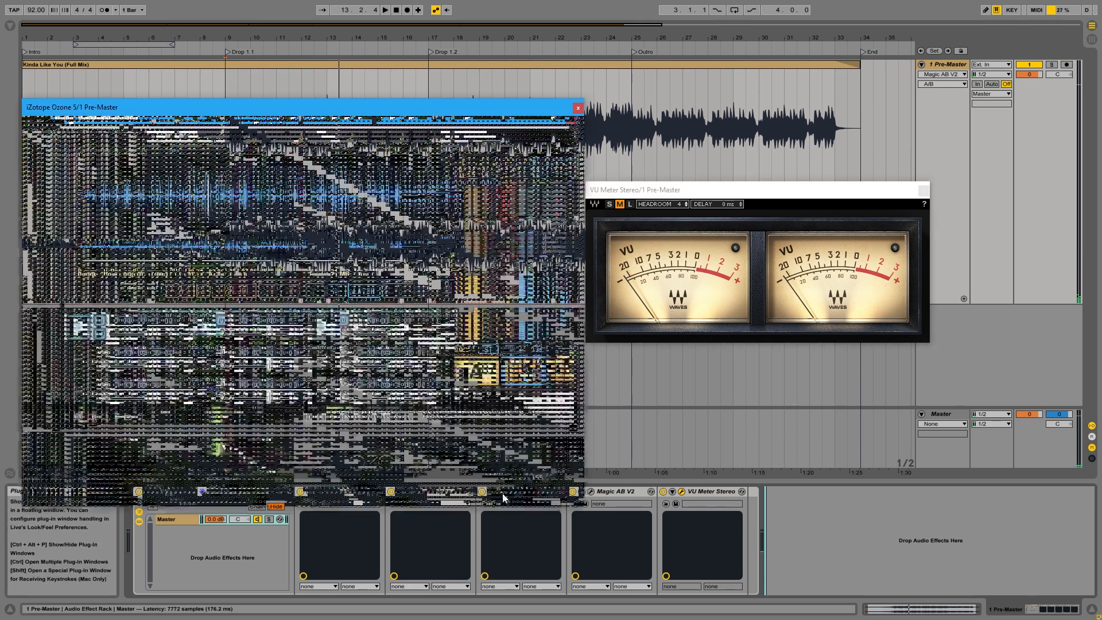
left_click_drag(386, 113, 378, 78)
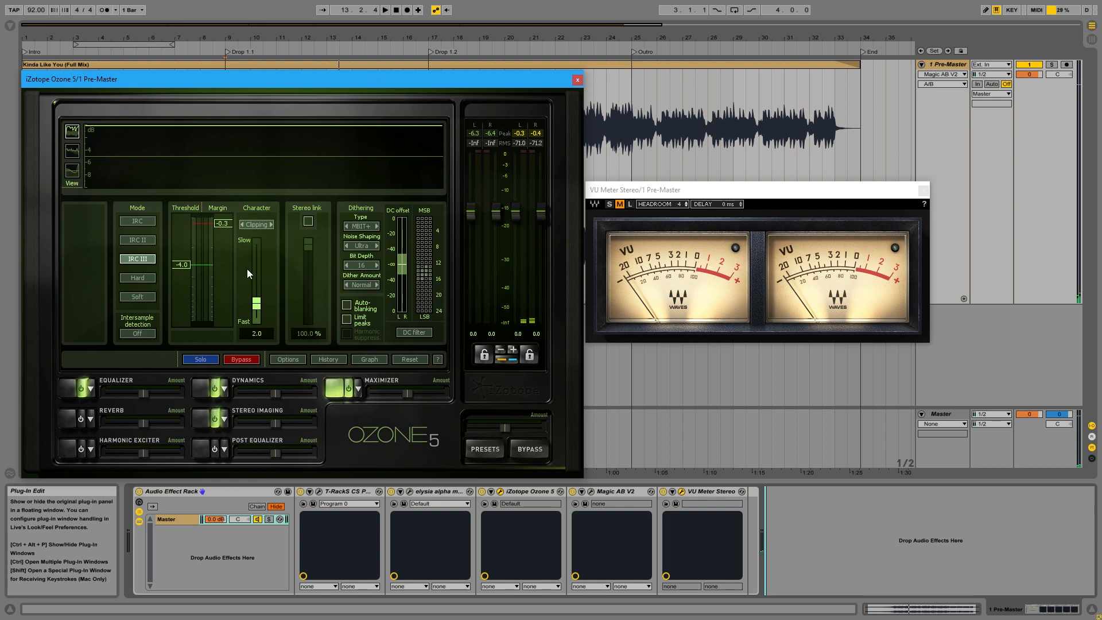
Lower the Ozone Maximizer threshold to -9.7 during playback, and stop the transport.
key("space")
left_click_drag(180, 264, 186, 293)
left_click_drag(187, 294, 187, 295)
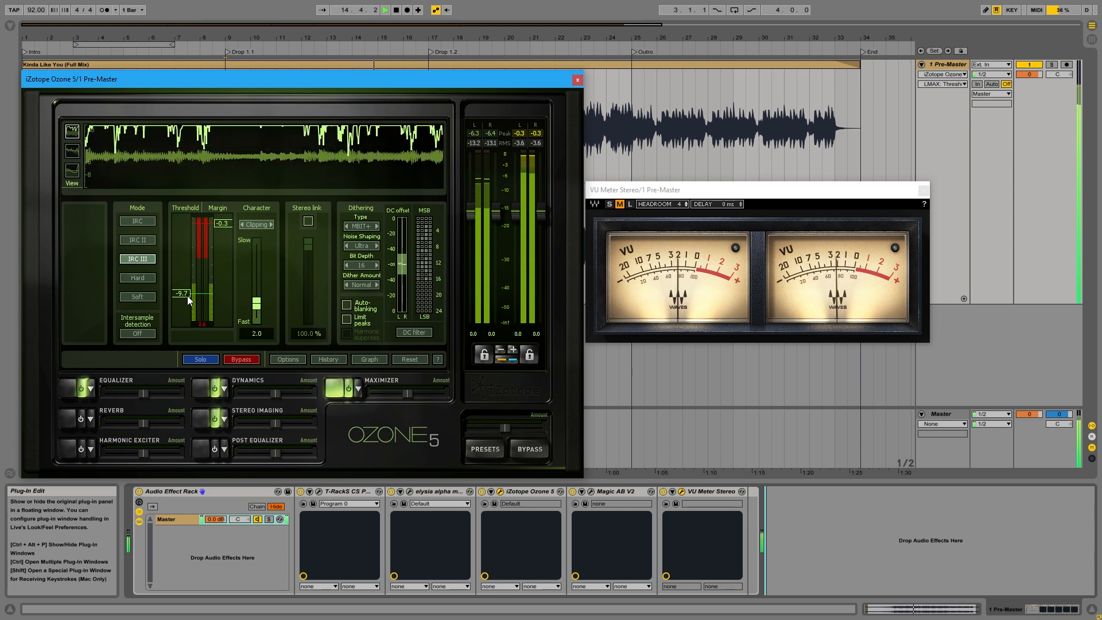
key("space")
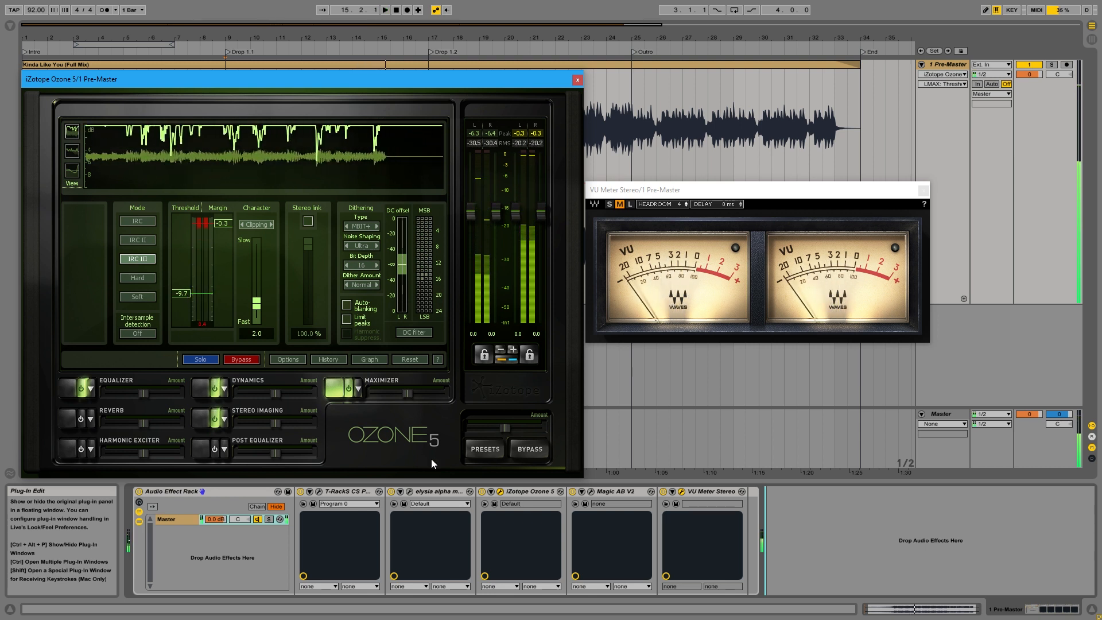
Replace the Ozone window with Magic AB and select the B reference source.
left_click(592, 492)
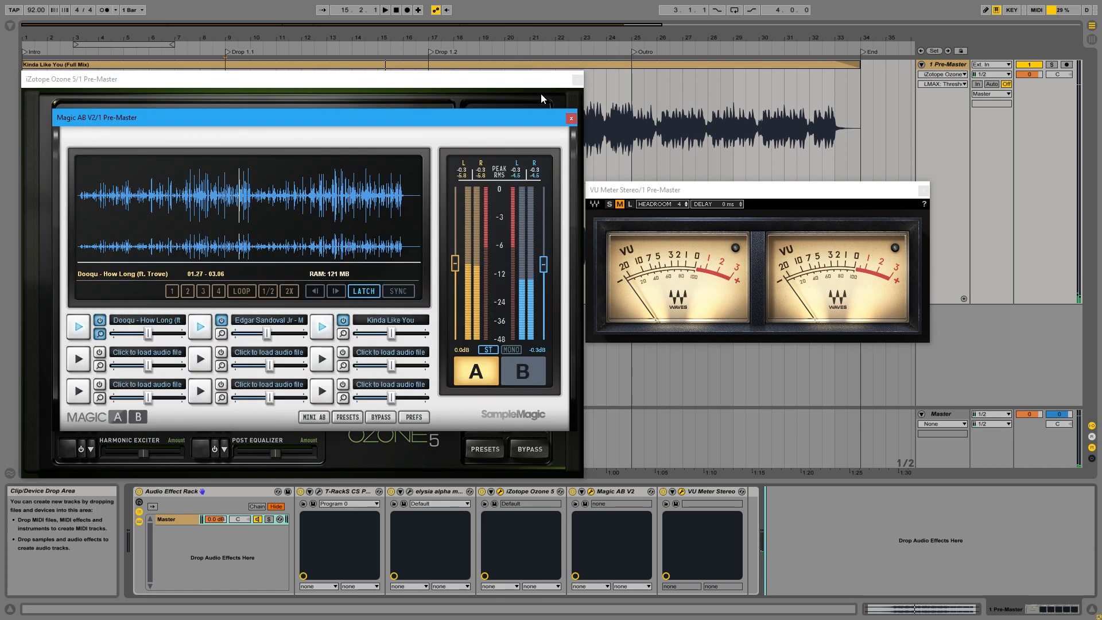
left_click(578, 79)
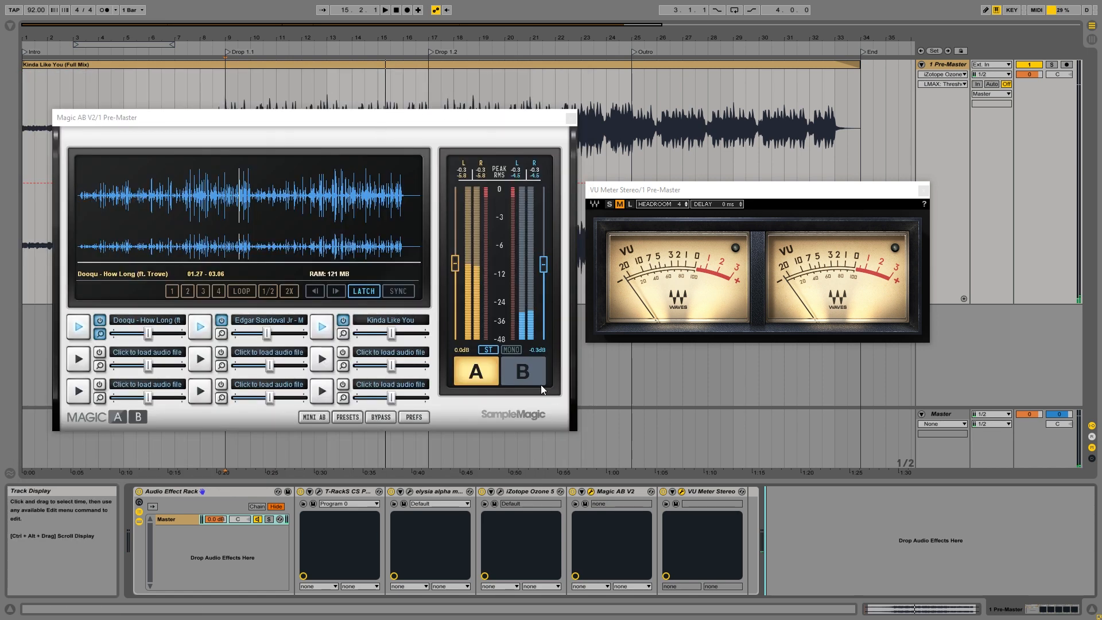
left_click(517, 374)
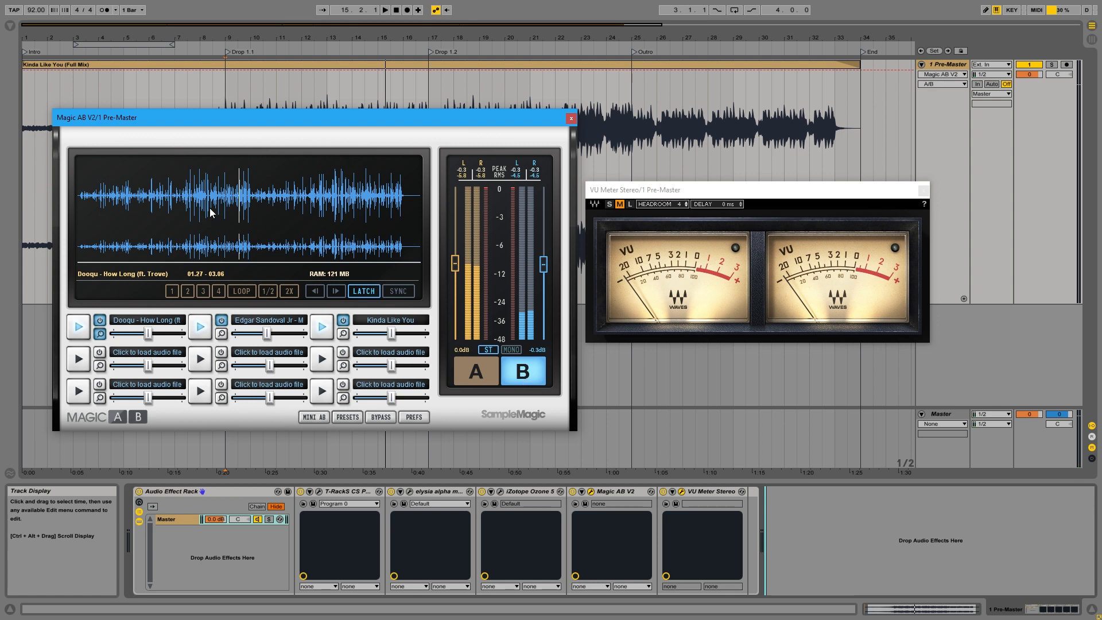
Play the "How Long" reference from about 1:05 and compare it with the master by switching between sources A and B.
left_click(198, 196)
key("space")
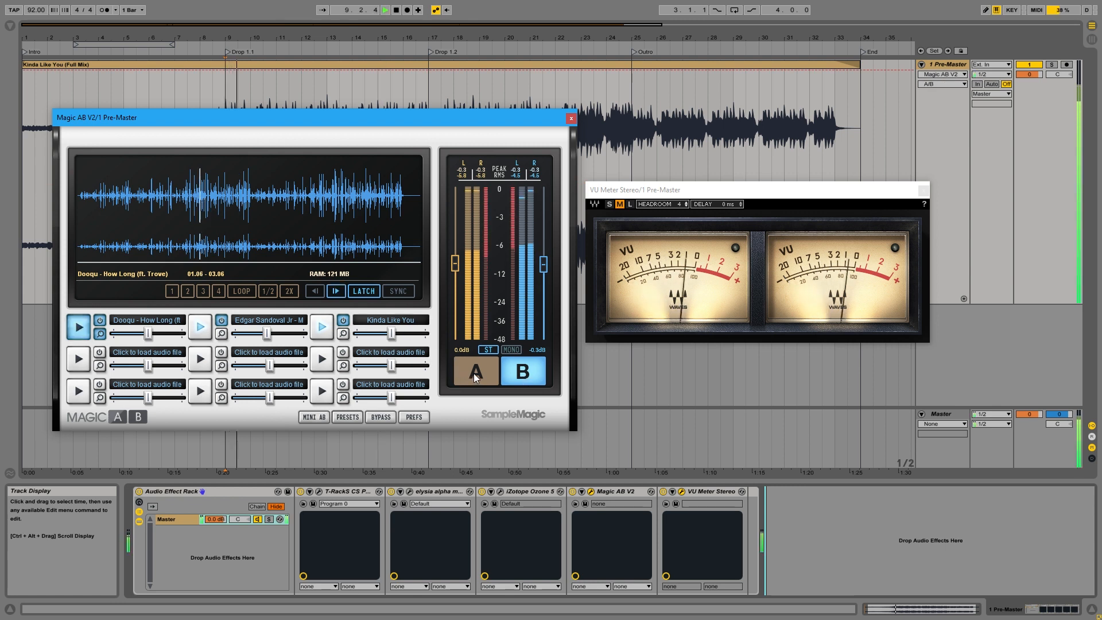
left_click(474, 373)
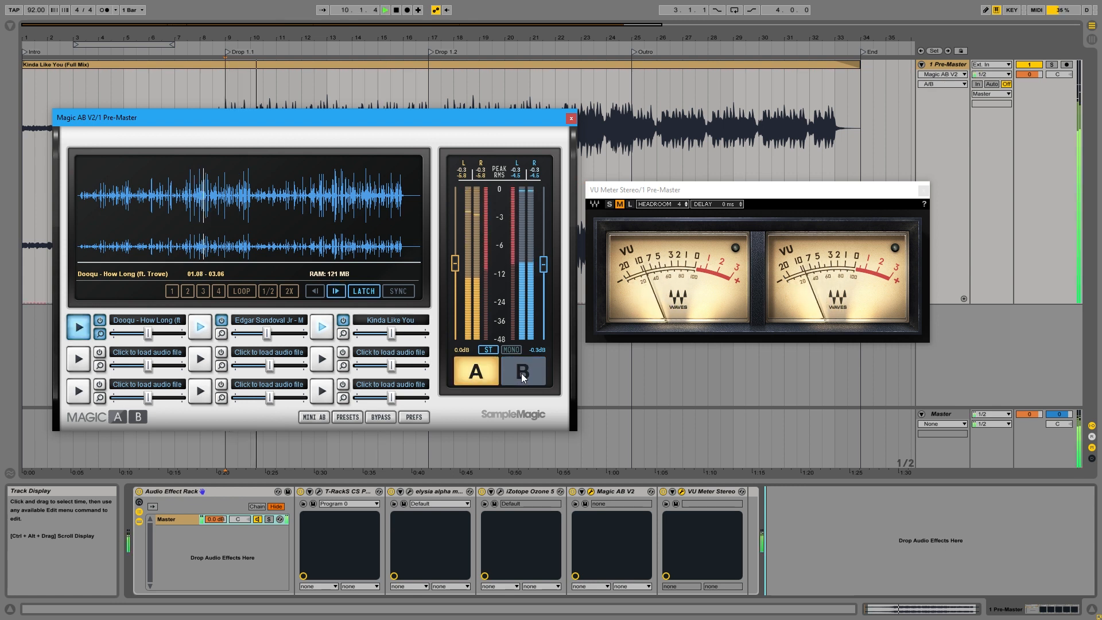
left_click(521, 374)
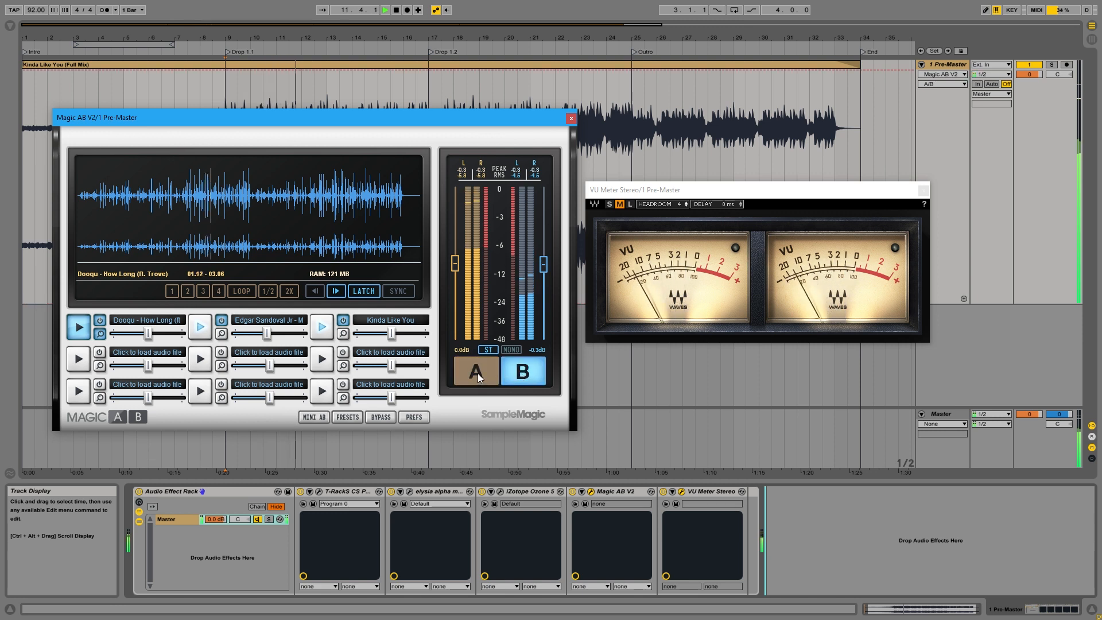
left_click(478, 373)
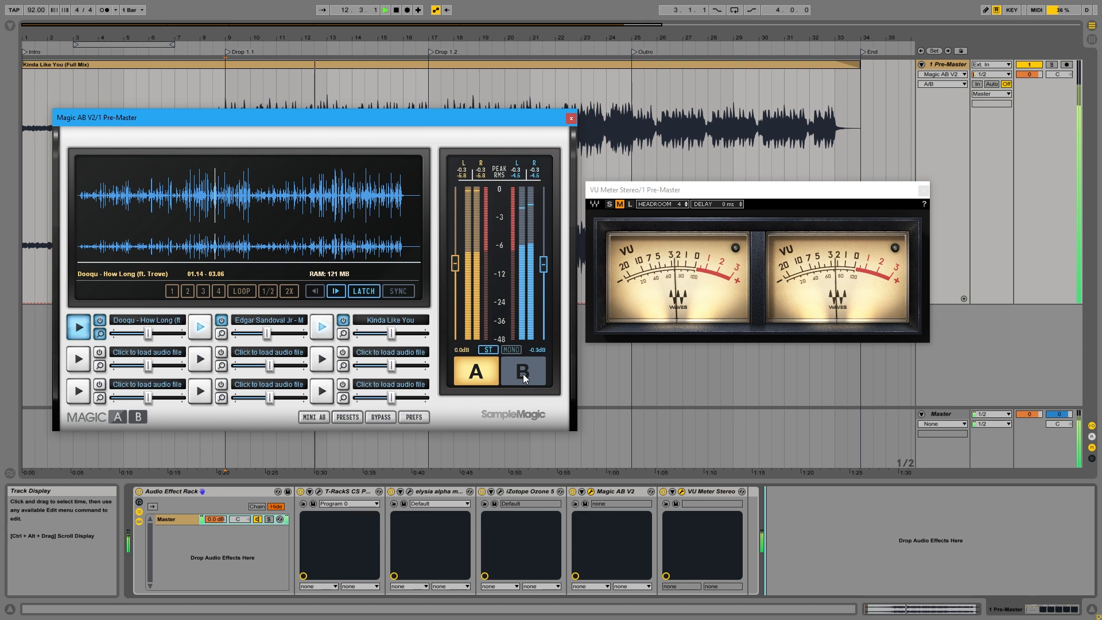
left_click(522, 373)
Replace Magic AB with the Ozone 5 window, raise the Maximizer threshold to -9.0, and briefly test playback.
left_click(570, 119)
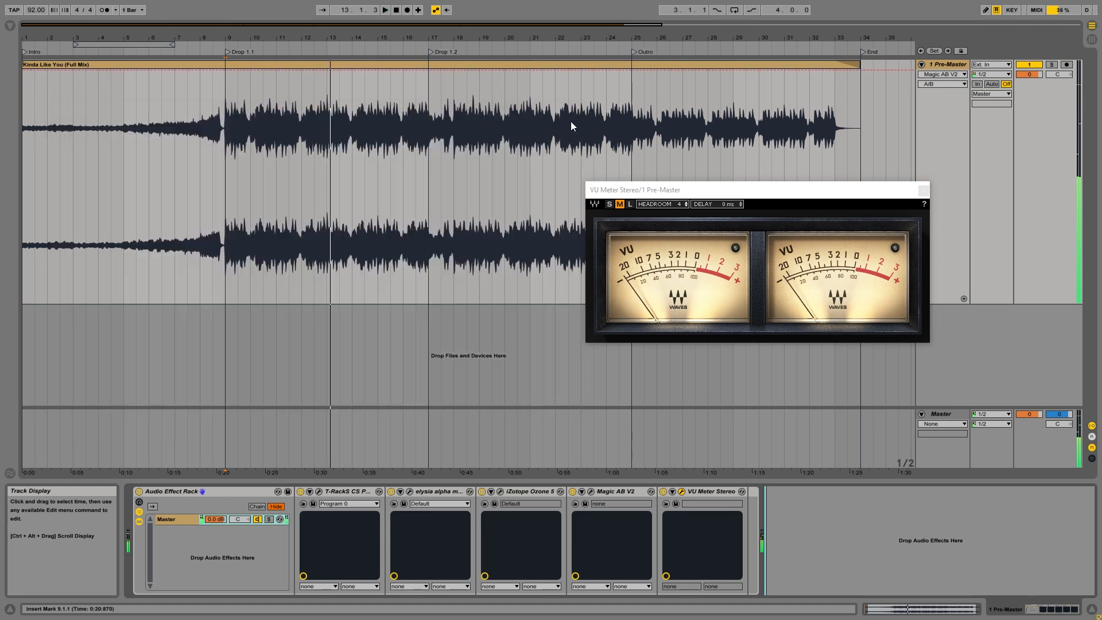
left_click(501, 492)
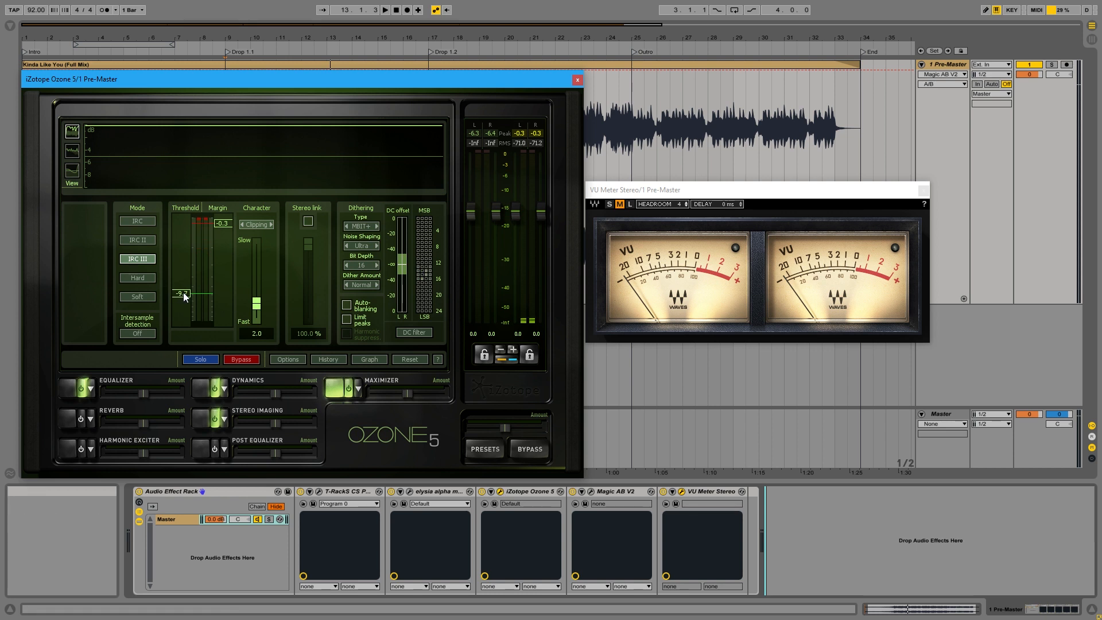
left_click_drag(184, 295, 185, 291)
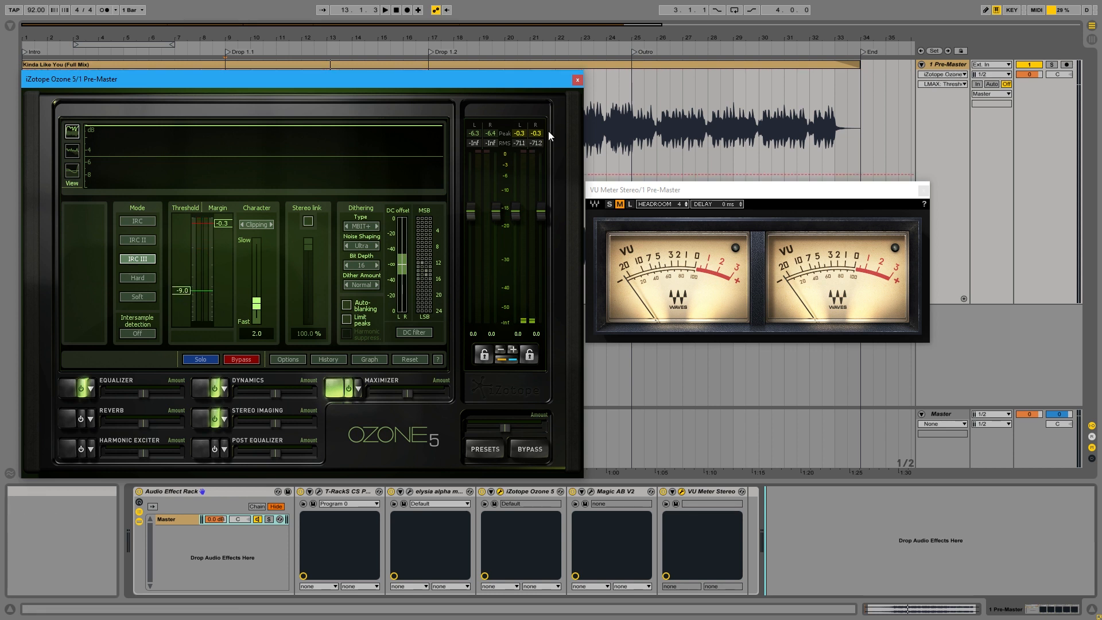
key("space")
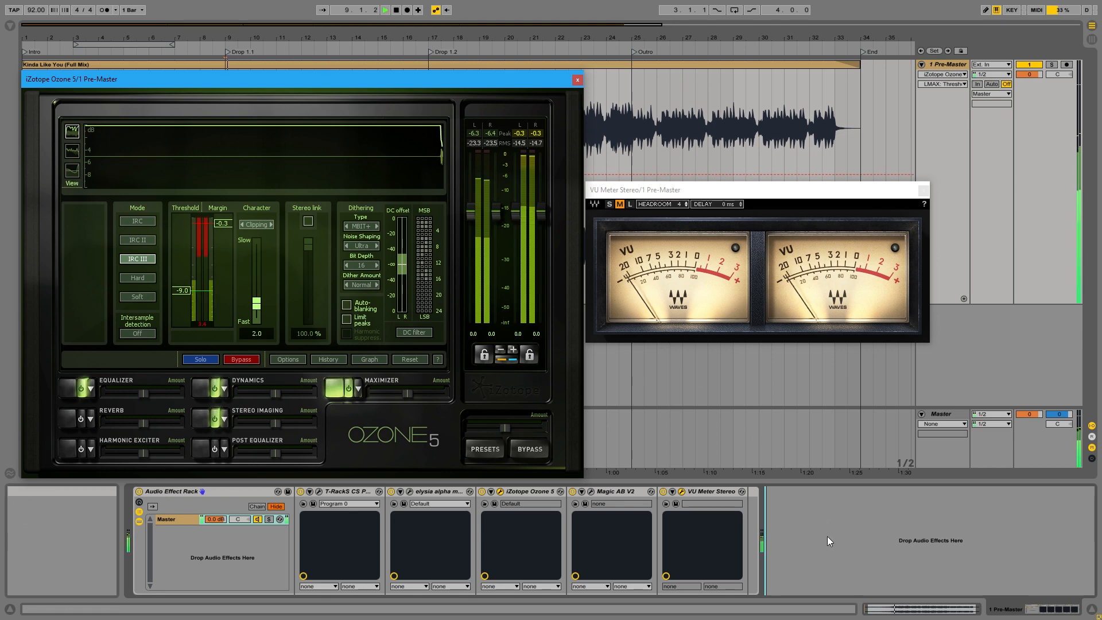
key("space")
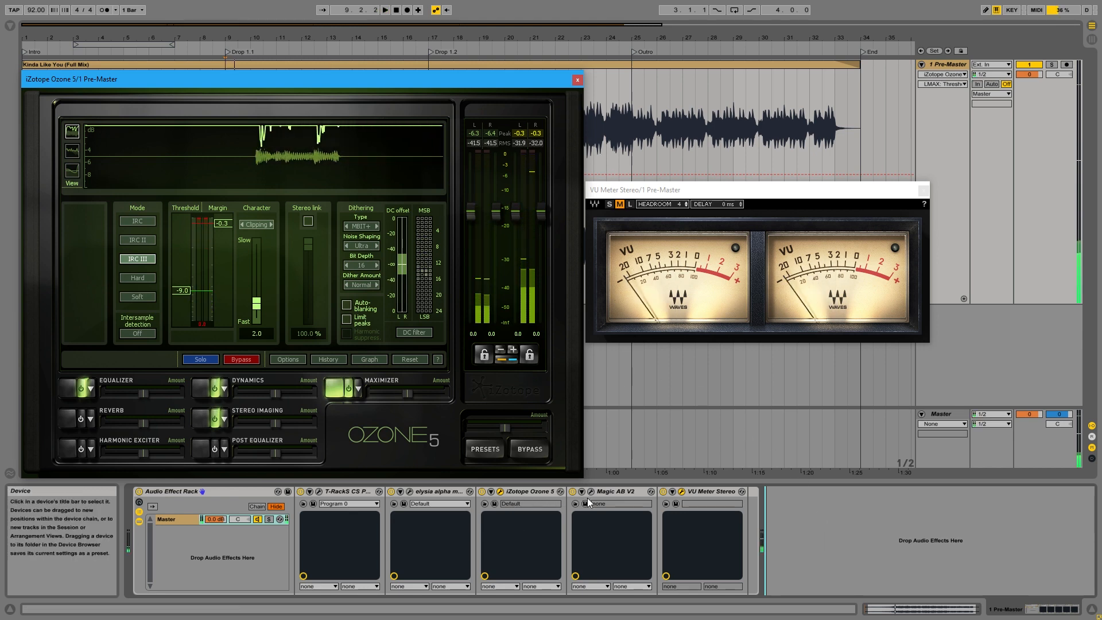
Switch Magic AB back to source A, cue the reference at about 1:05, and close Magic AB.
left_click(591, 491)
left_click(477, 365)
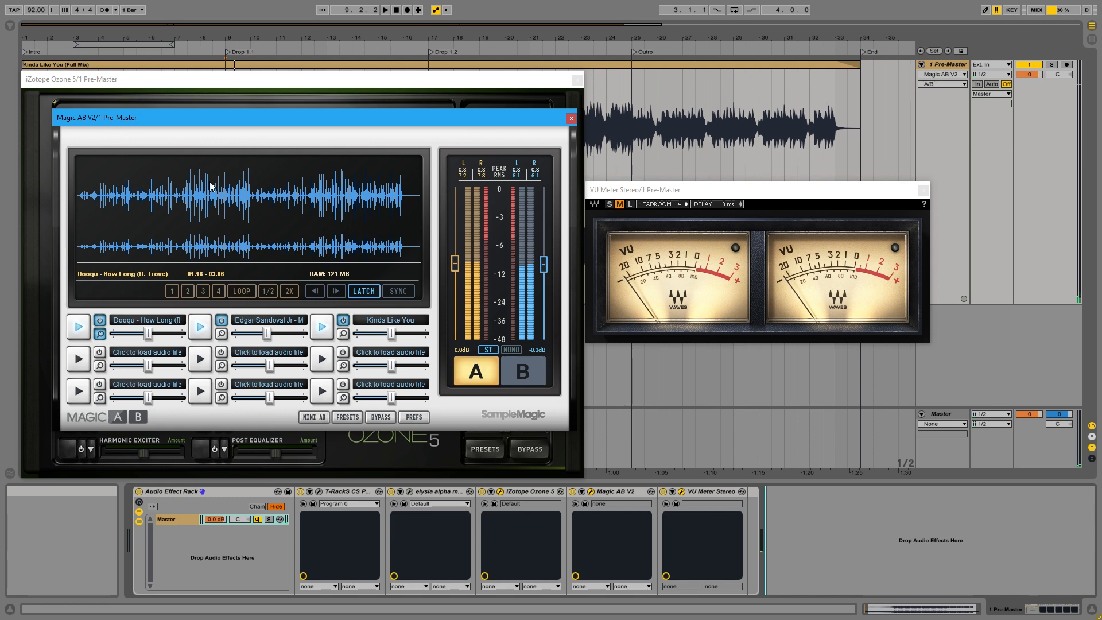
left_click(200, 195)
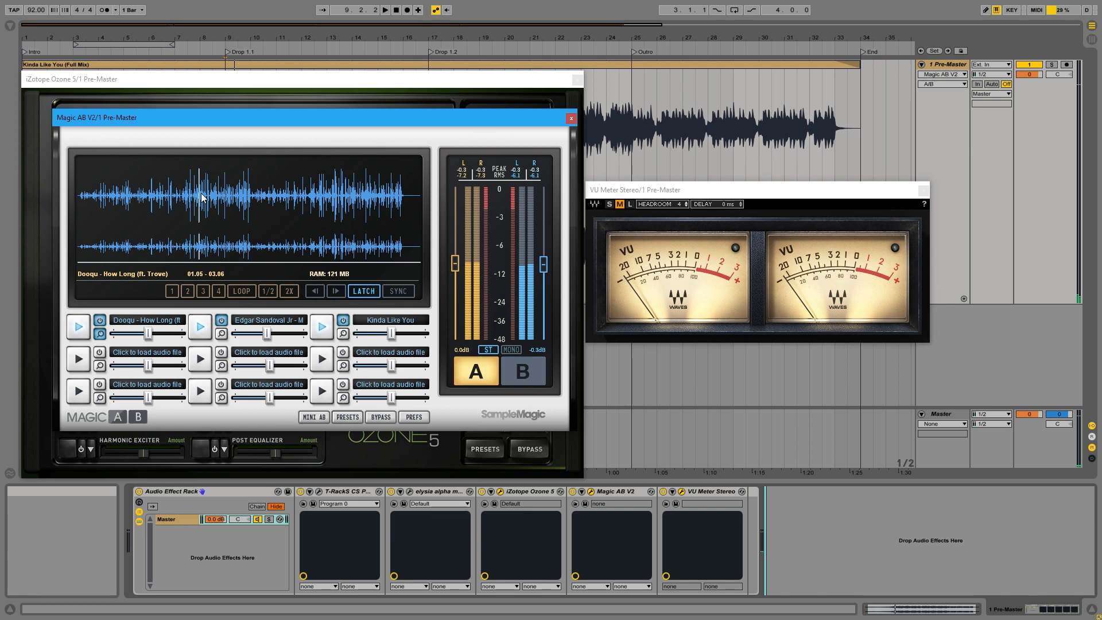
left_click(571, 119)
During playback, raise the Ozone Maximizer threshold to -8.5 and set the VU meter's headroom to 5, and stop the transport.
key("space")
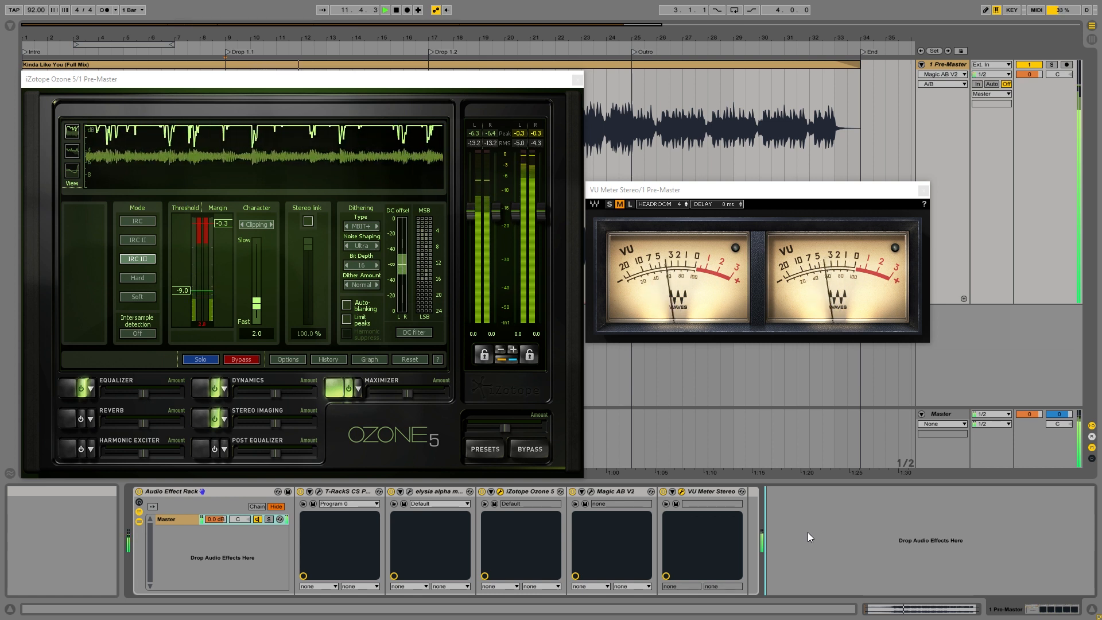
left_click_drag(185, 292, 188, 291)
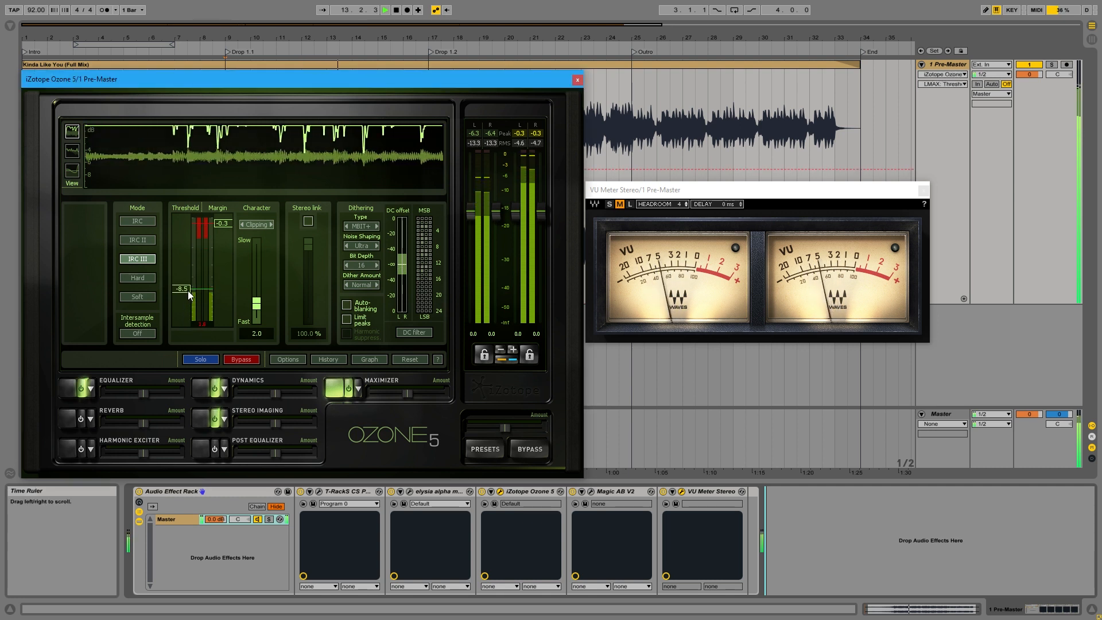
left_click(686, 204)
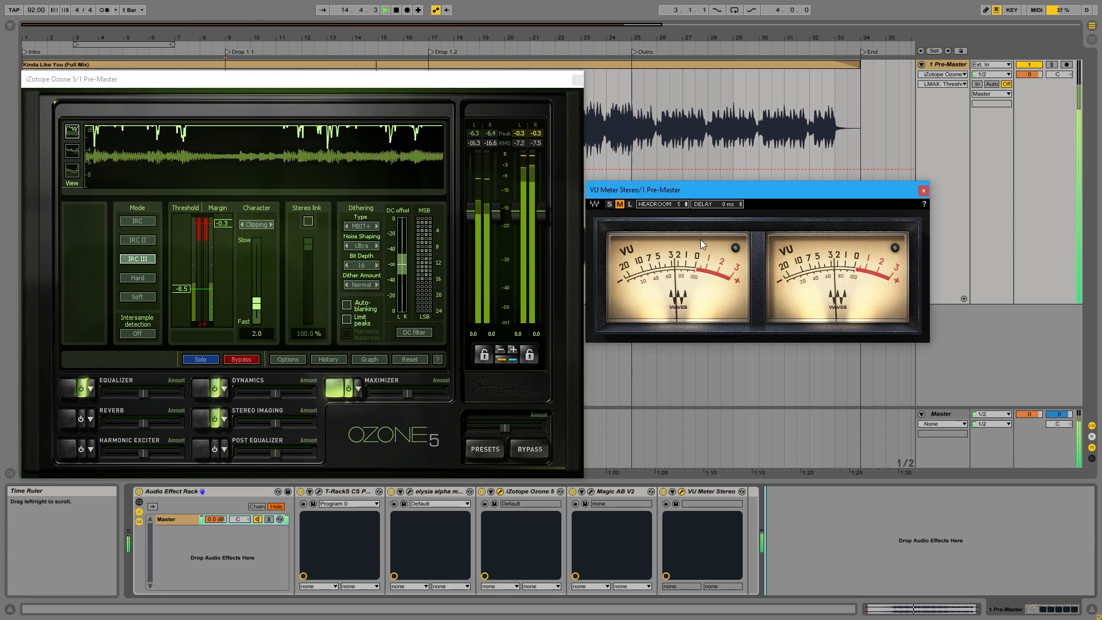
left_click(845, 529)
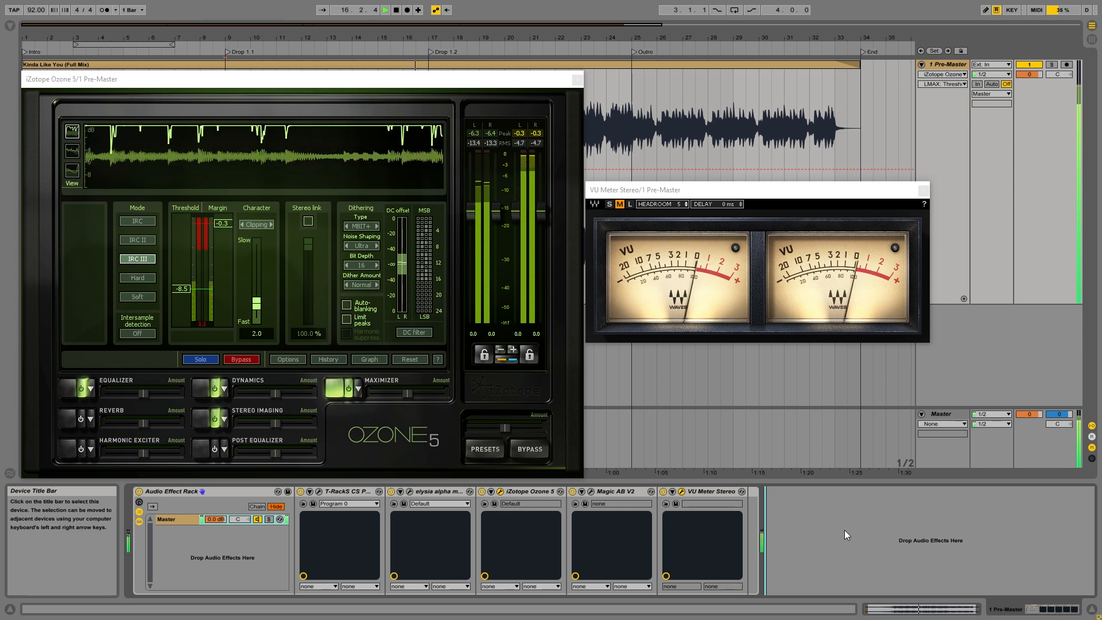
key("space")
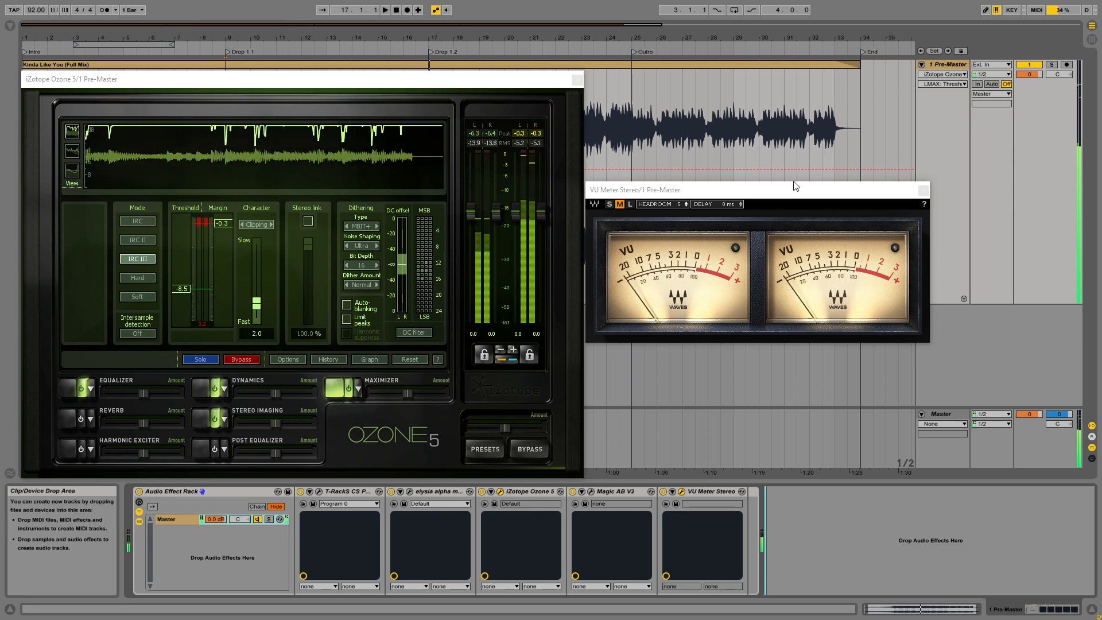
Close Ozone 5 and move the VU meter window to the middle of the arrangement.
left_click(795, 185)
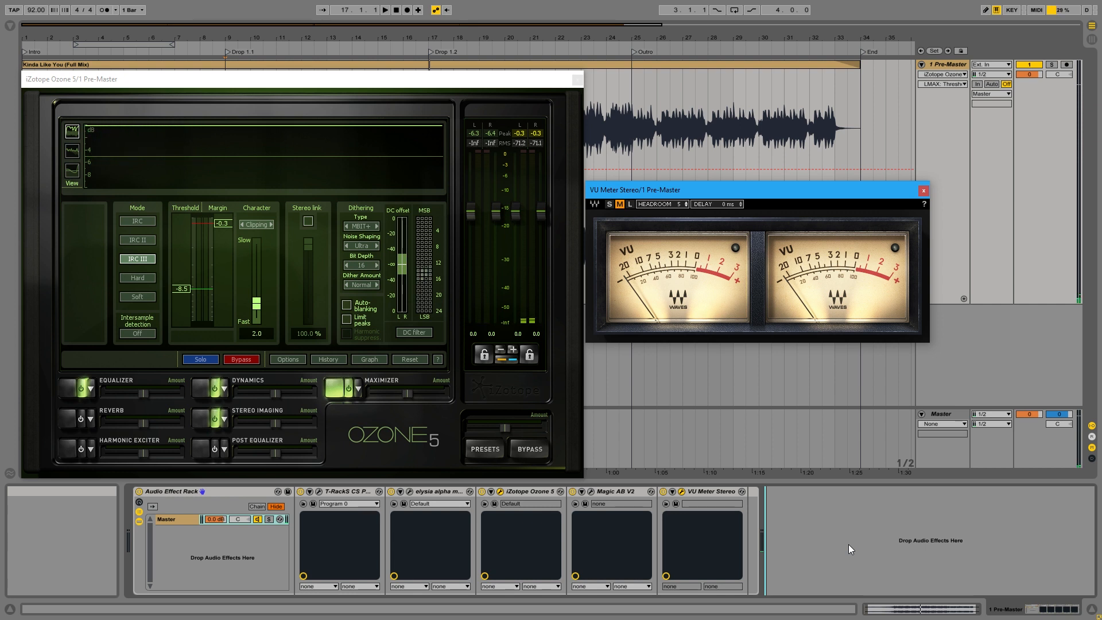
left_click(578, 80)
left_click_drag(718, 189, 425, 178)
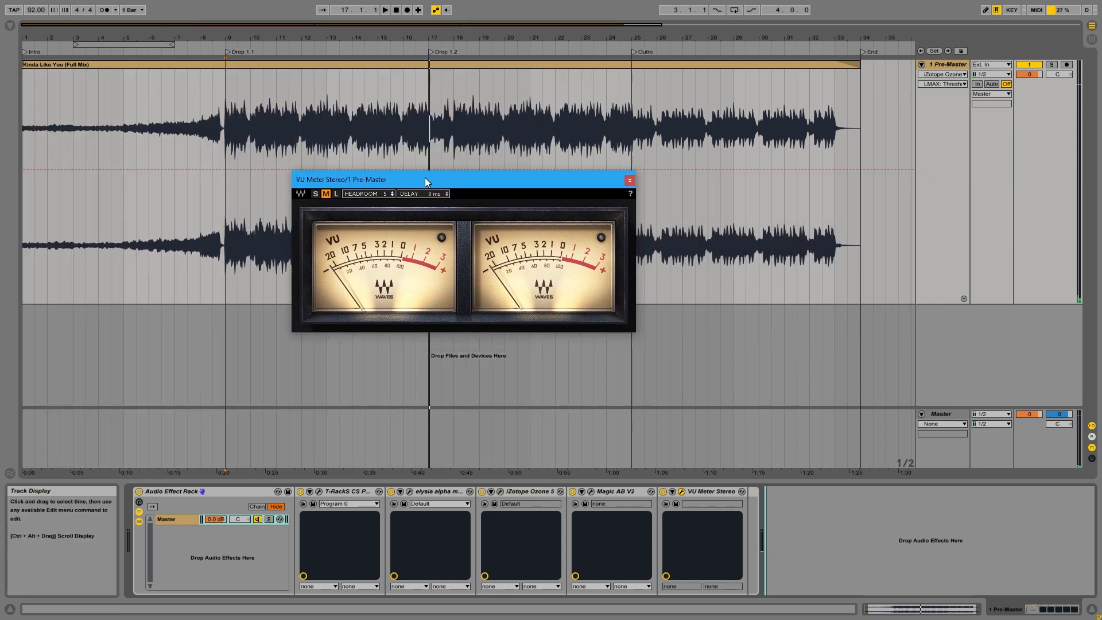